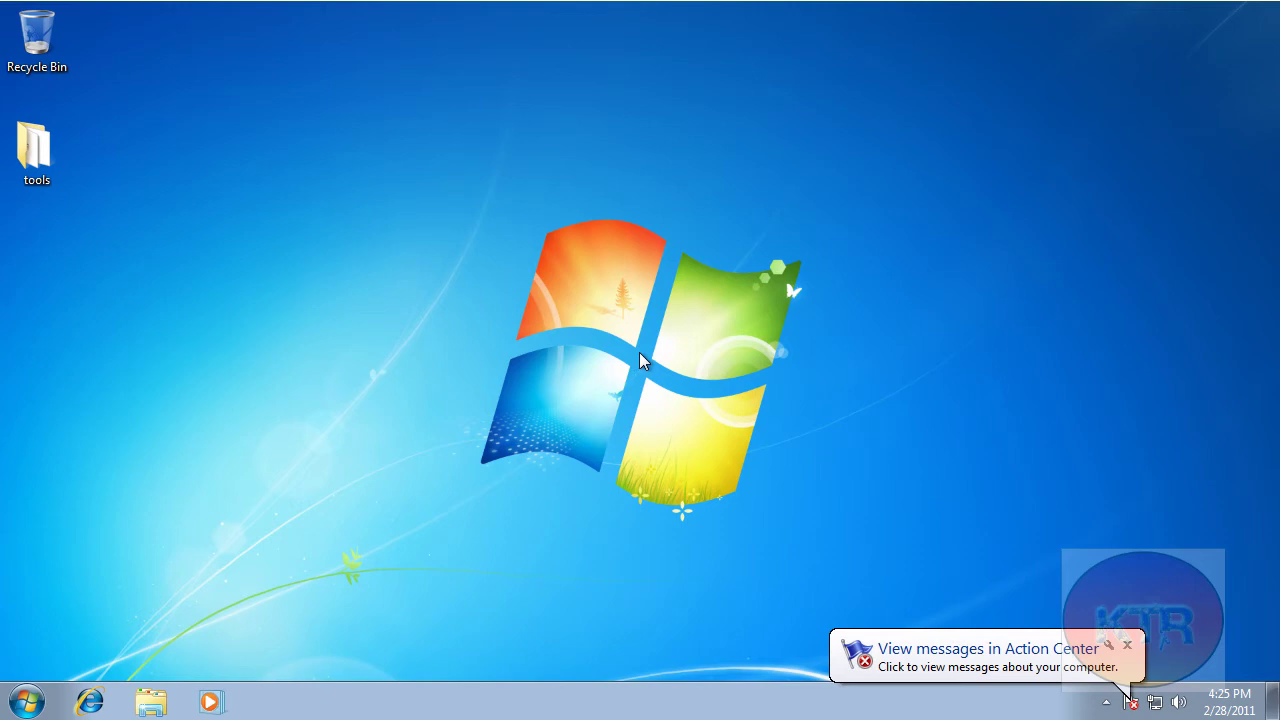
# Step: Dismiss the Action Center notification balloon on the desktop
pyautogui.click(1128, 645)
pyautogui.moveTo(376, 132); pyautogui.dragTo(870, 555)
# Step: Launch Internet Explorer and maximize its window
pyautogui.click(88, 700)
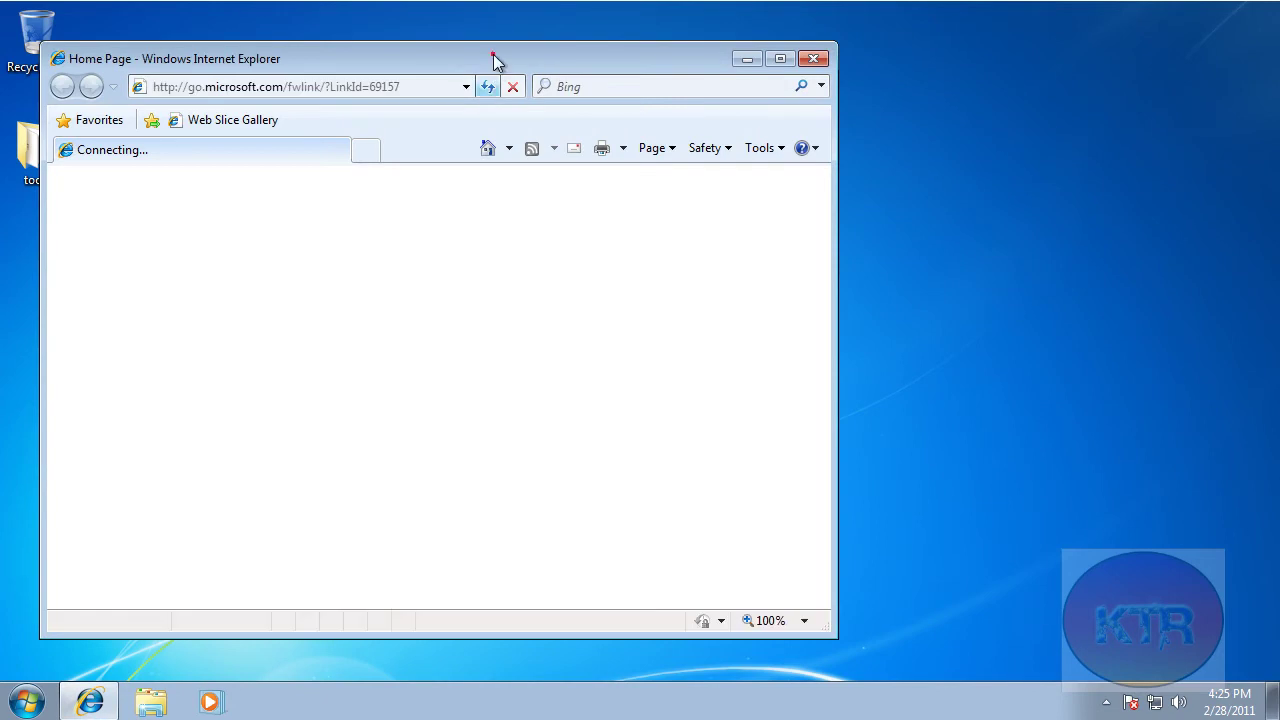
pyautogui.moveTo(494, 54); pyautogui.dragTo(492, 59)
pyautogui.doubleClick(492, 59)
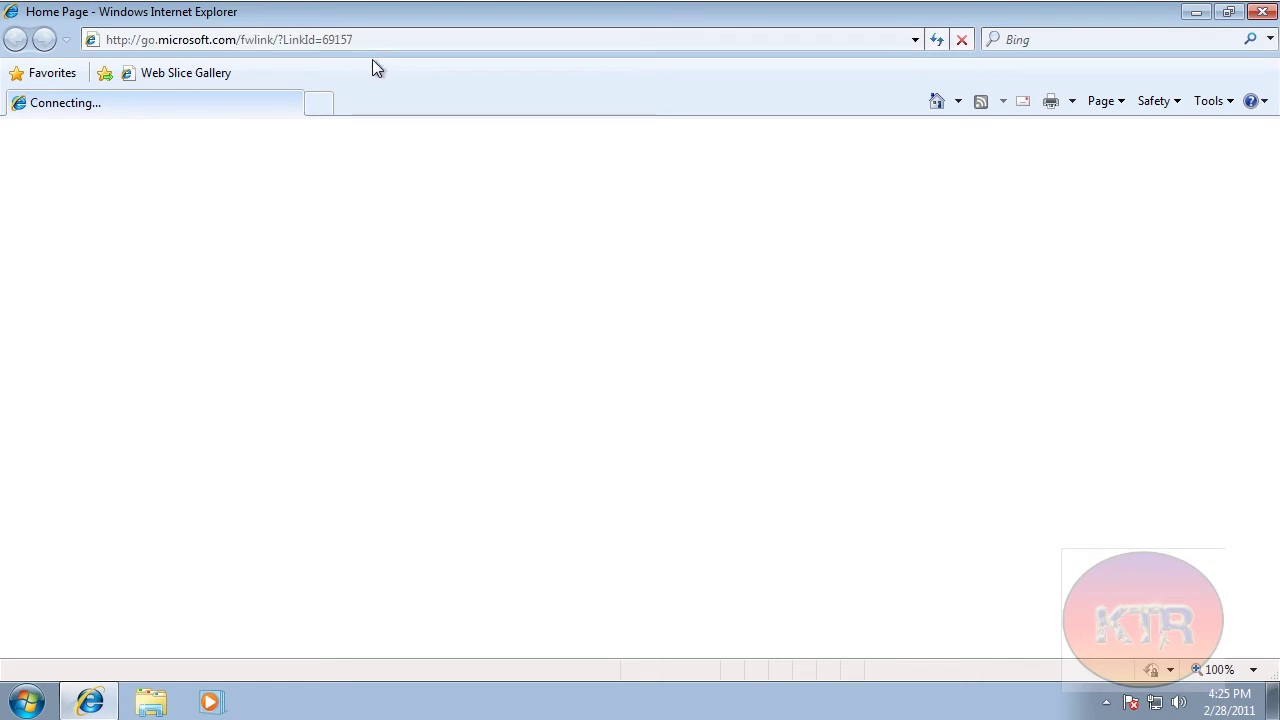
# Step: Navigate the browser to camstudio.org
pyautogui.click(504, 47)
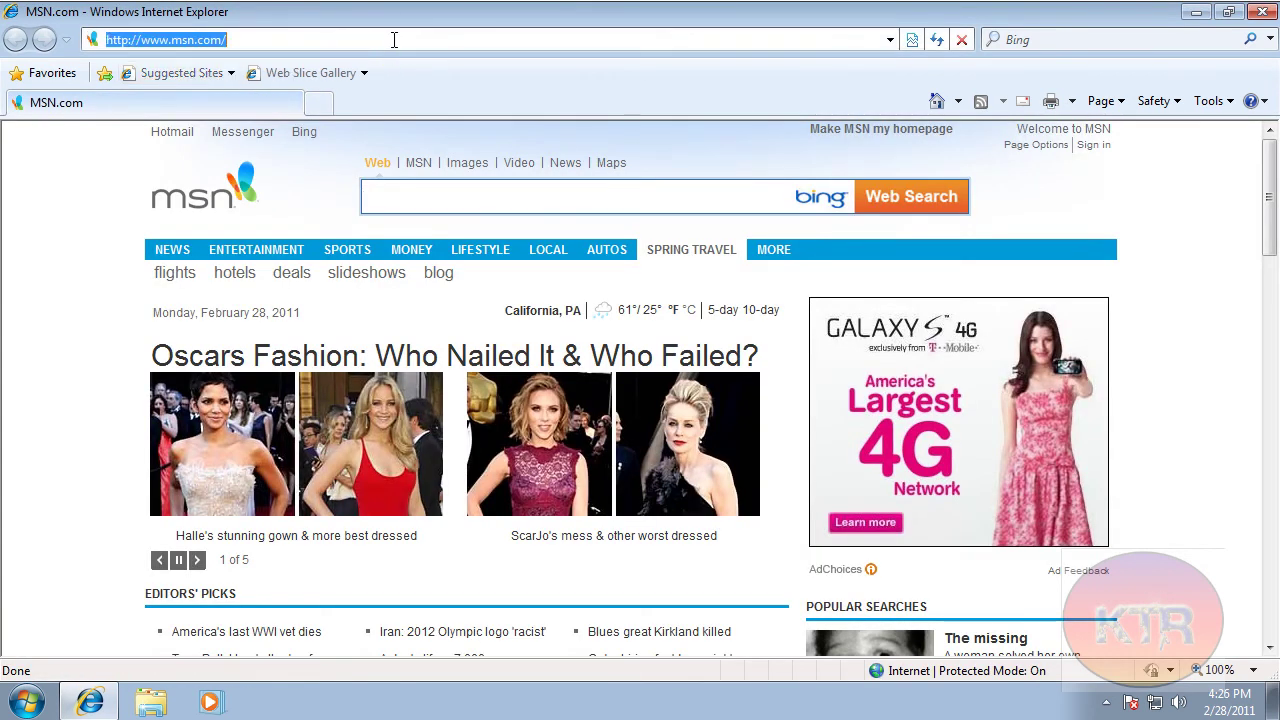
pyautogui.write('camstudi')
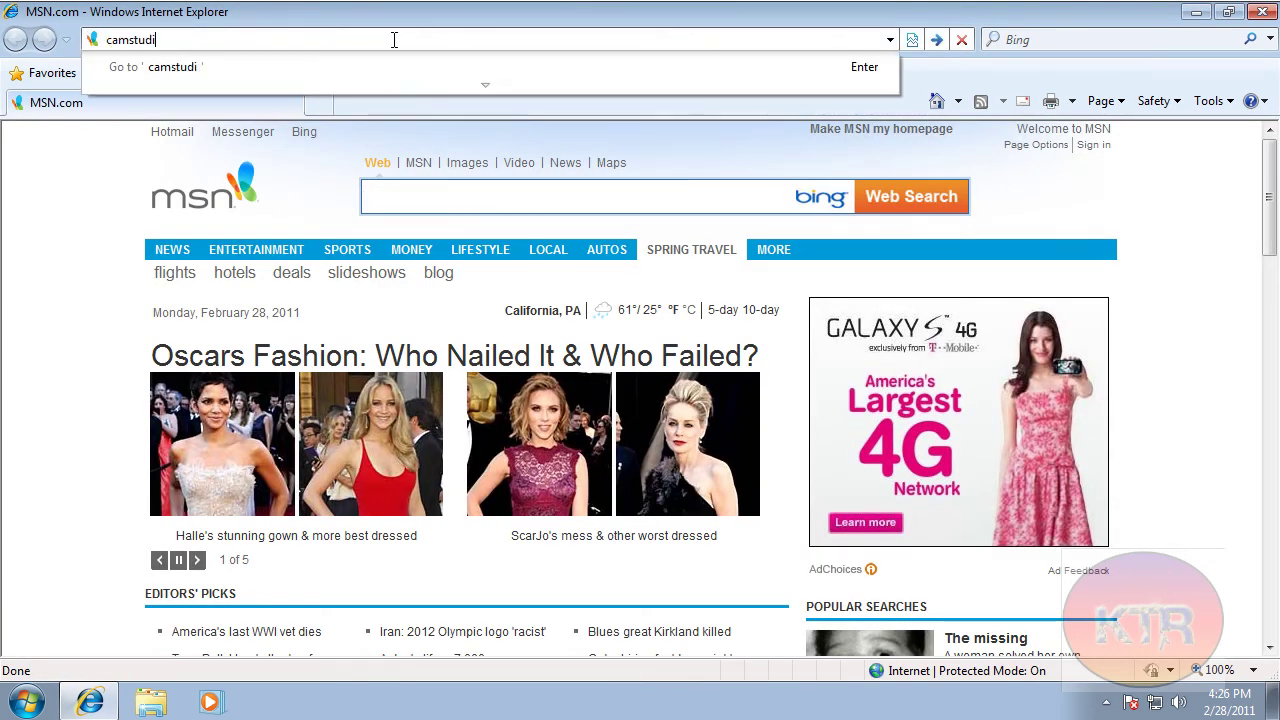
pyautogui.write('o.org')
pyautogui.press('Return')
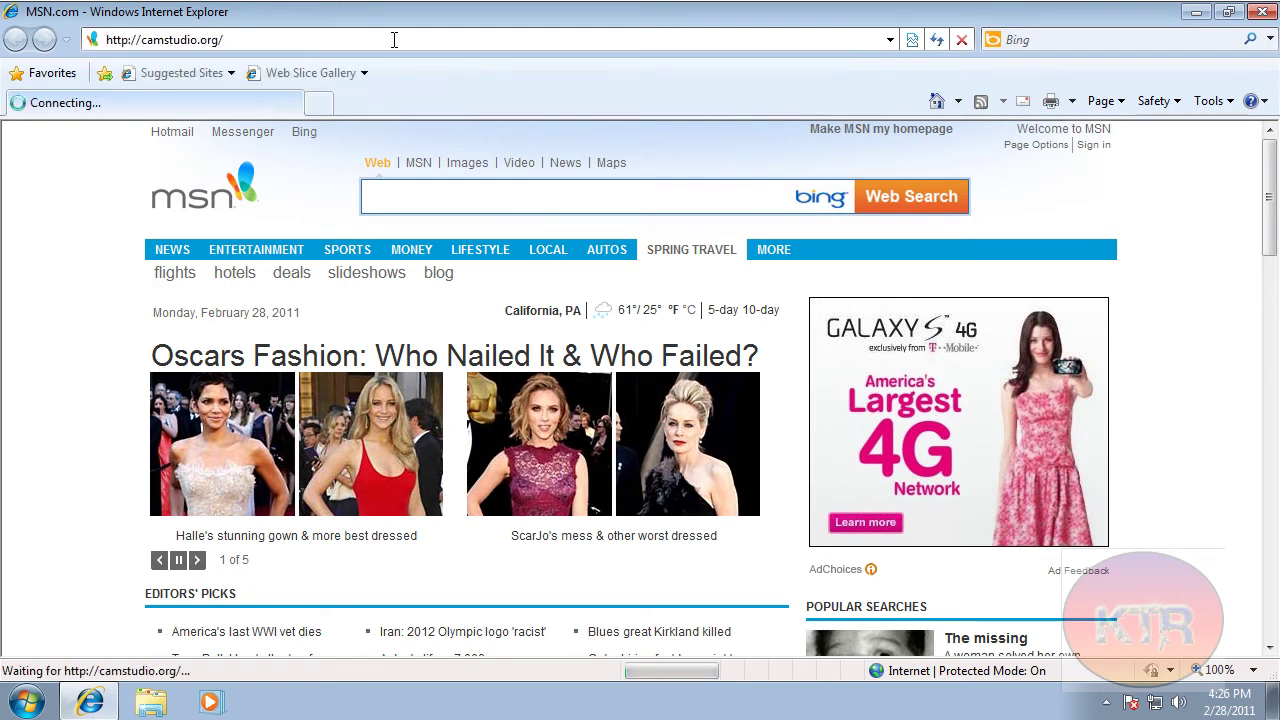
# Step: Scroll down to the download links and locate the CamStudio 2.0 entry
pyautogui.scroll(-6, 405, 380)
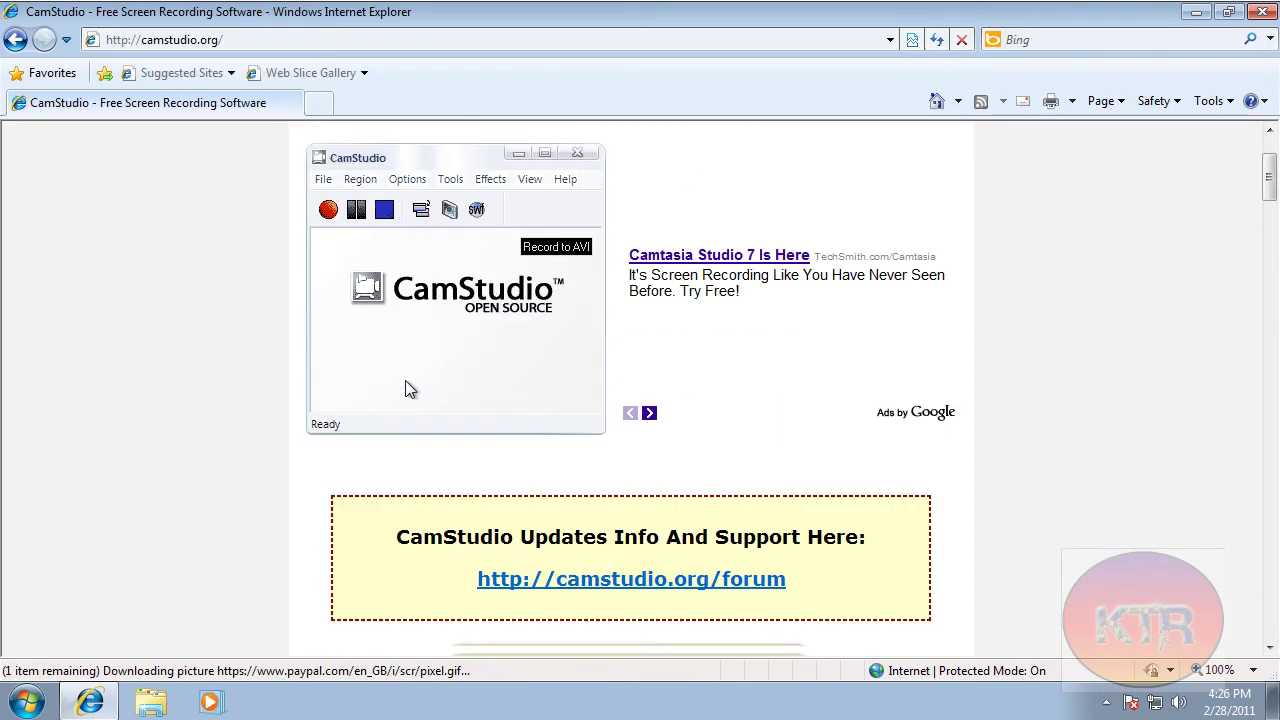
pyautogui.scroll(-12, 410, 380)
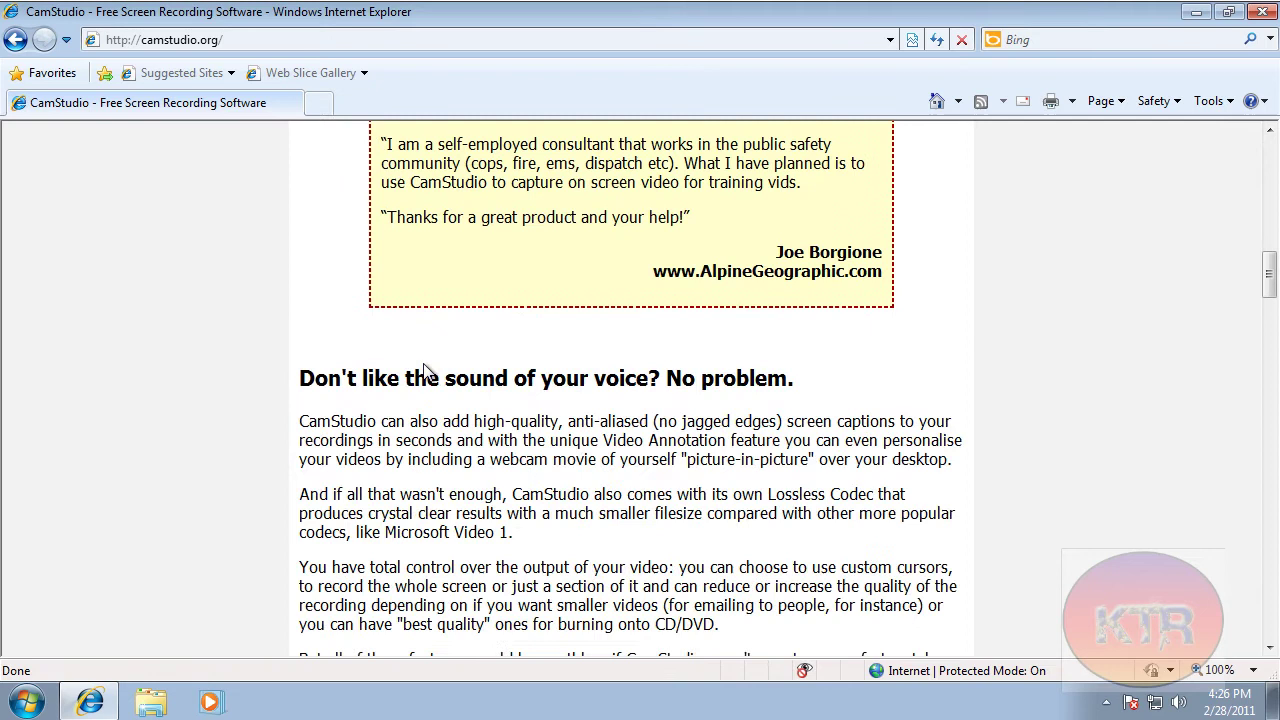
pyautogui.scroll(-1, 422, 366)
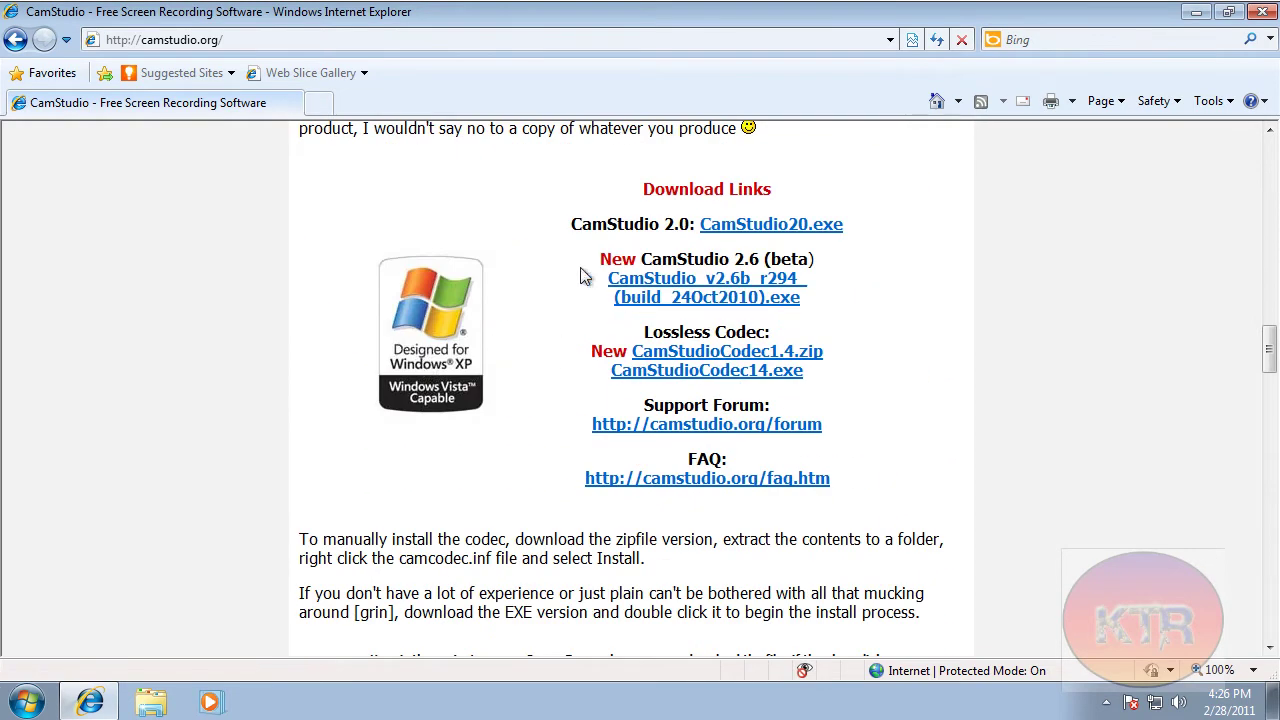
pyautogui.moveTo(577, 267); pyautogui.dragTo(931, 337)
pyautogui.click(924, 336)
pyautogui.moveTo(835, 300); pyautogui.dragTo(571, 262)
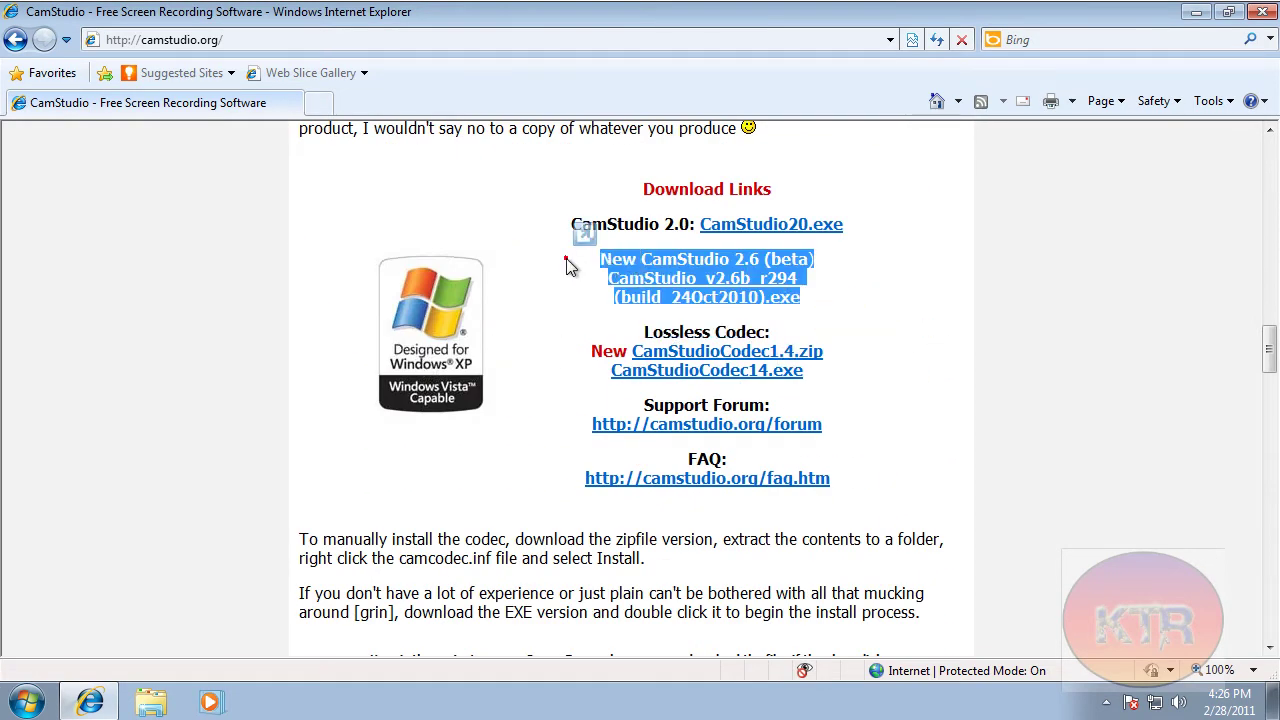
pyautogui.click(568, 258)
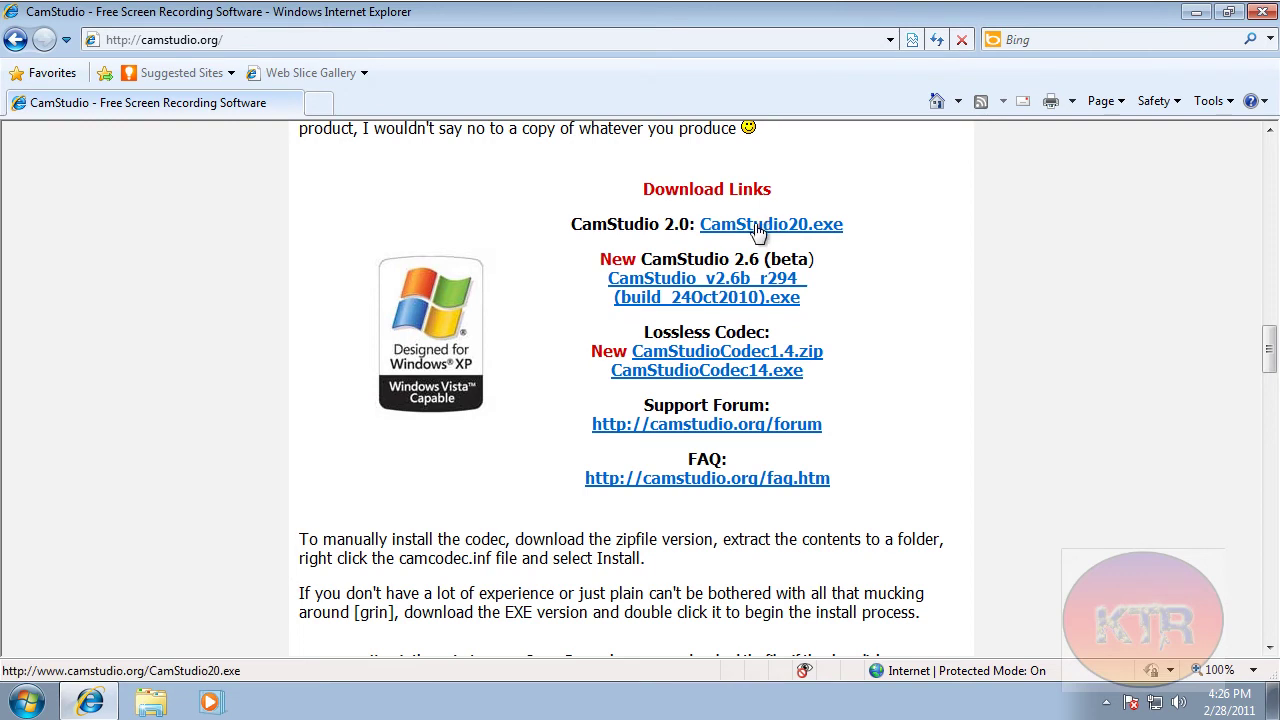
pyautogui.moveTo(578, 225); pyautogui.dragTo(697, 232)
pyautogui.click(853, 233)
# Step: Save CamStudio20.exe to the Desktop
pyautogui.click(790, 224)
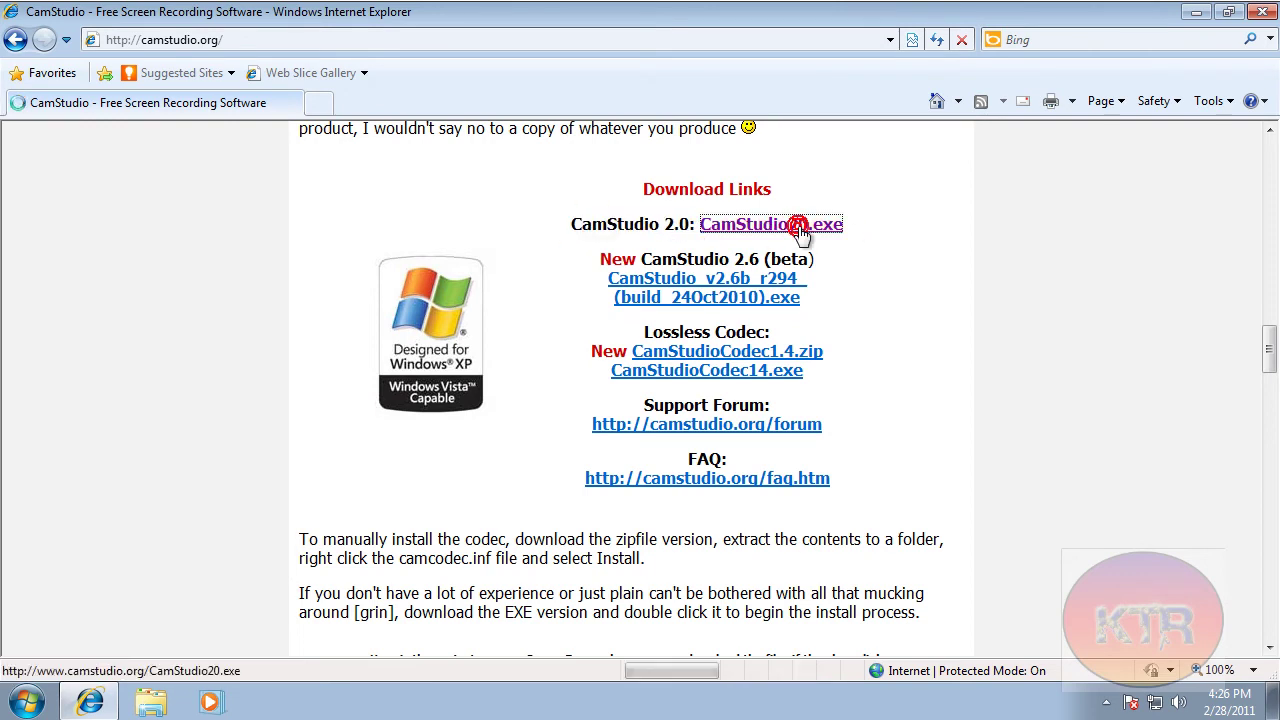
pyautogui.click(695, 364)
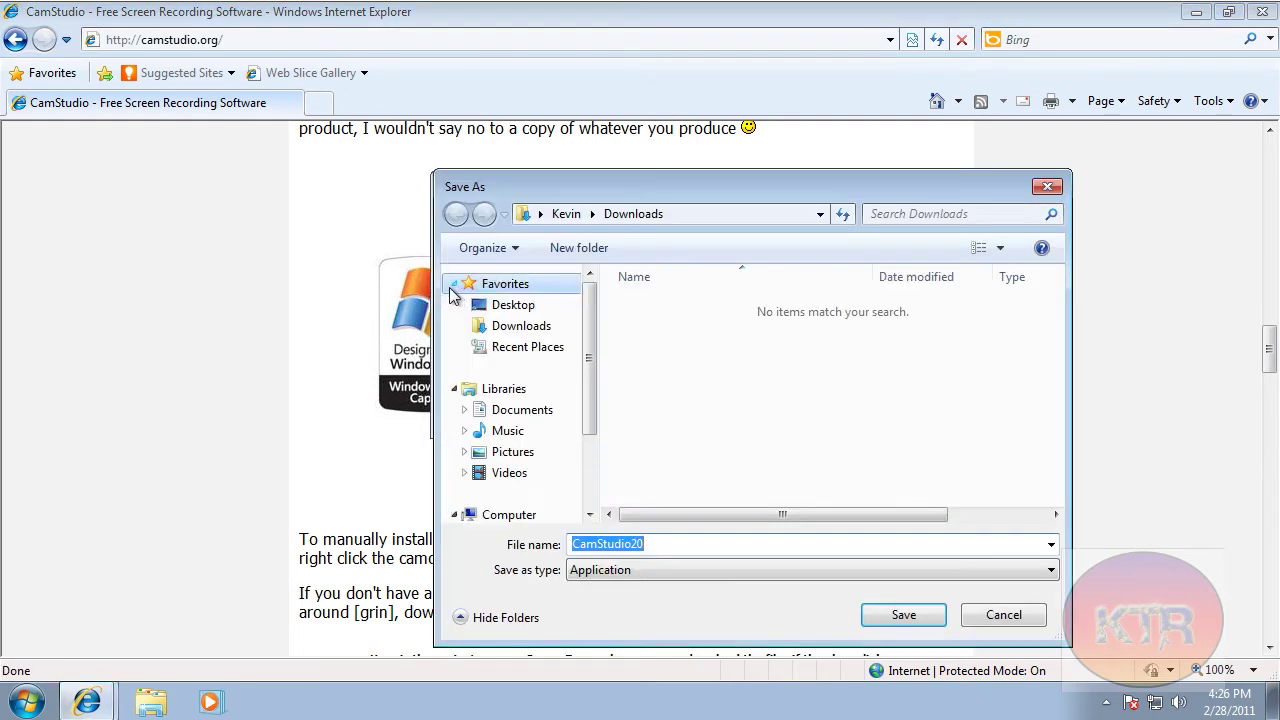
pyautogui.click(510, 305)
pyautogui.click(903, 614)
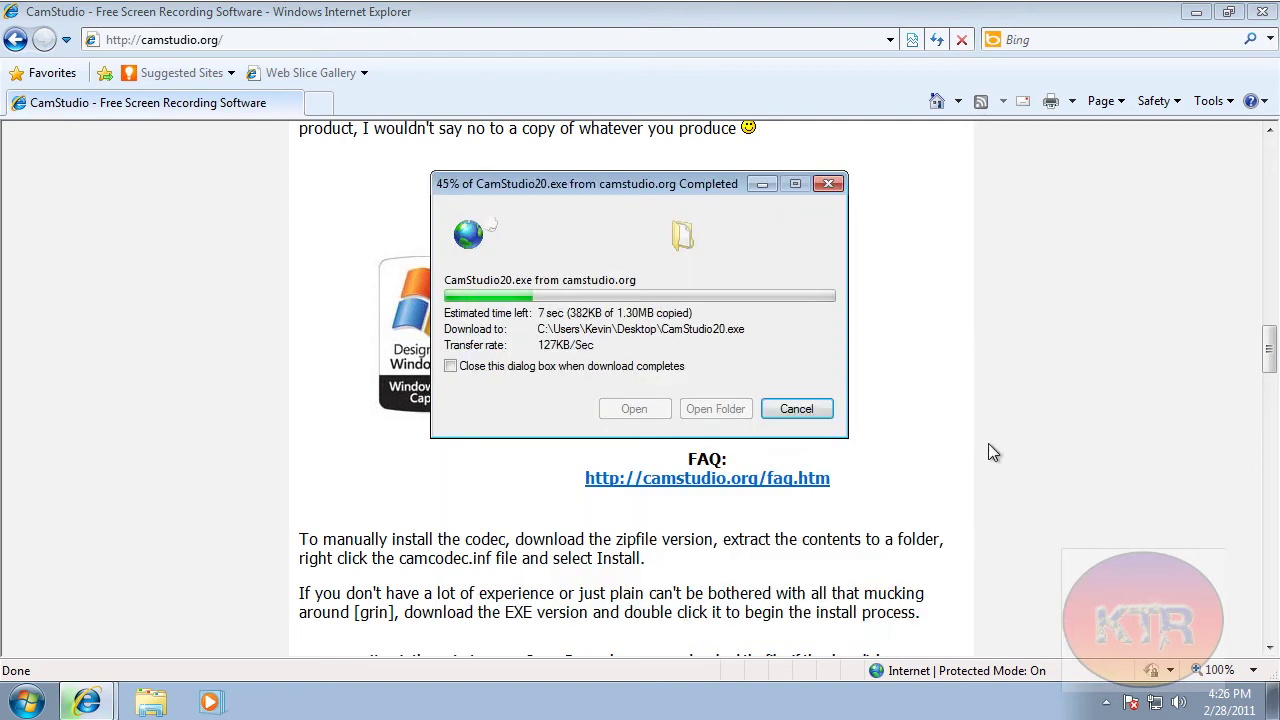
# Step: Save CamStudioCodec14.exe to the Desktop
pyautogui.doubleClick(600, 345)
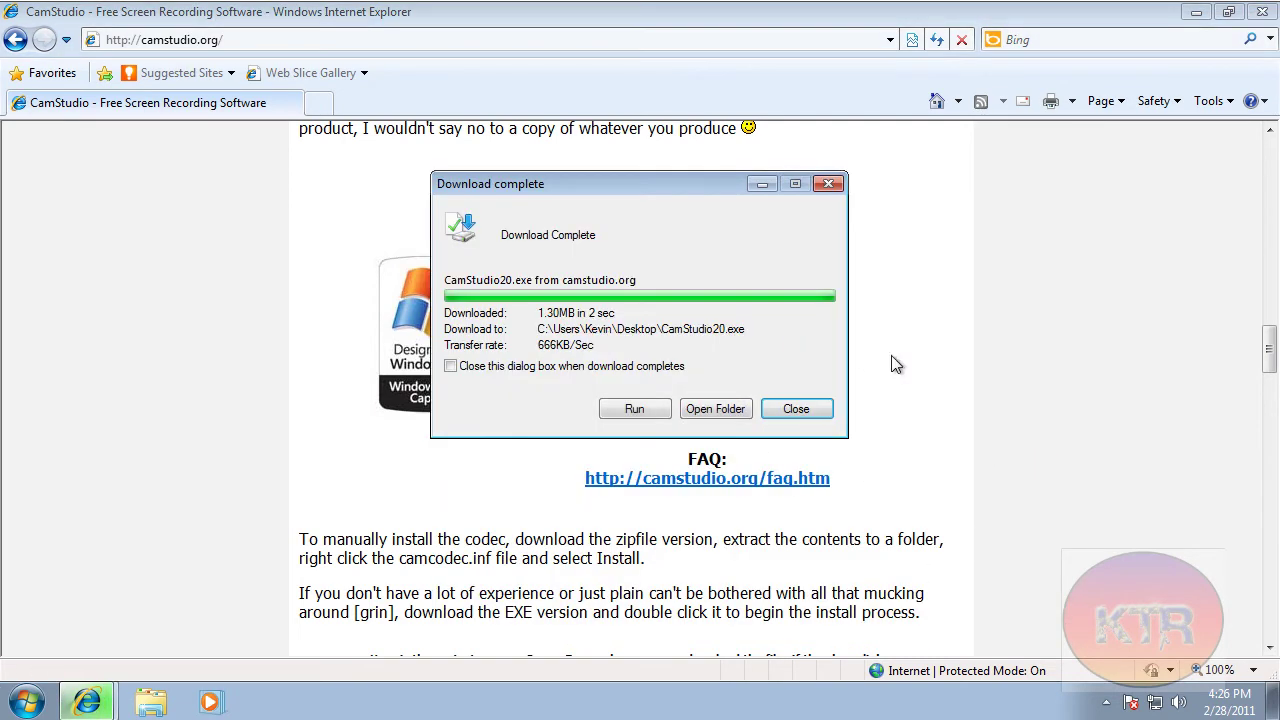
pyautogui.click(966, 368)
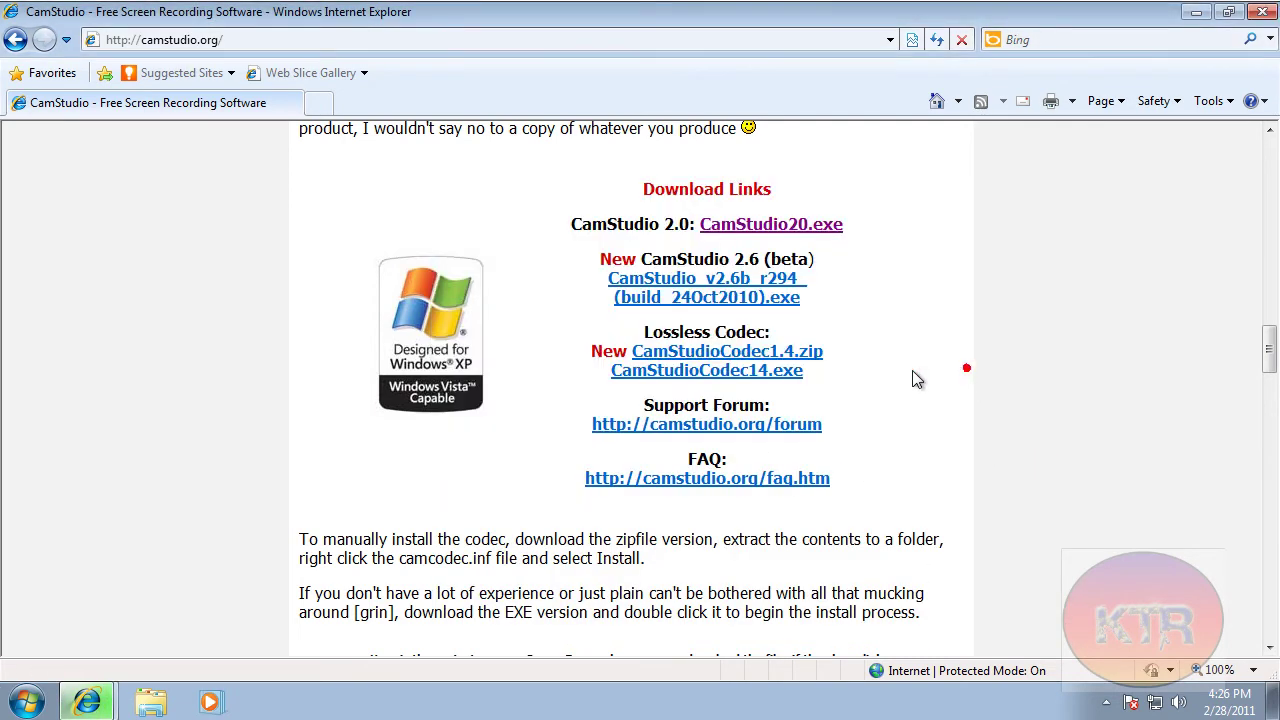
pyautogui.click(693, 371)
pyautogui.click(694, 364)
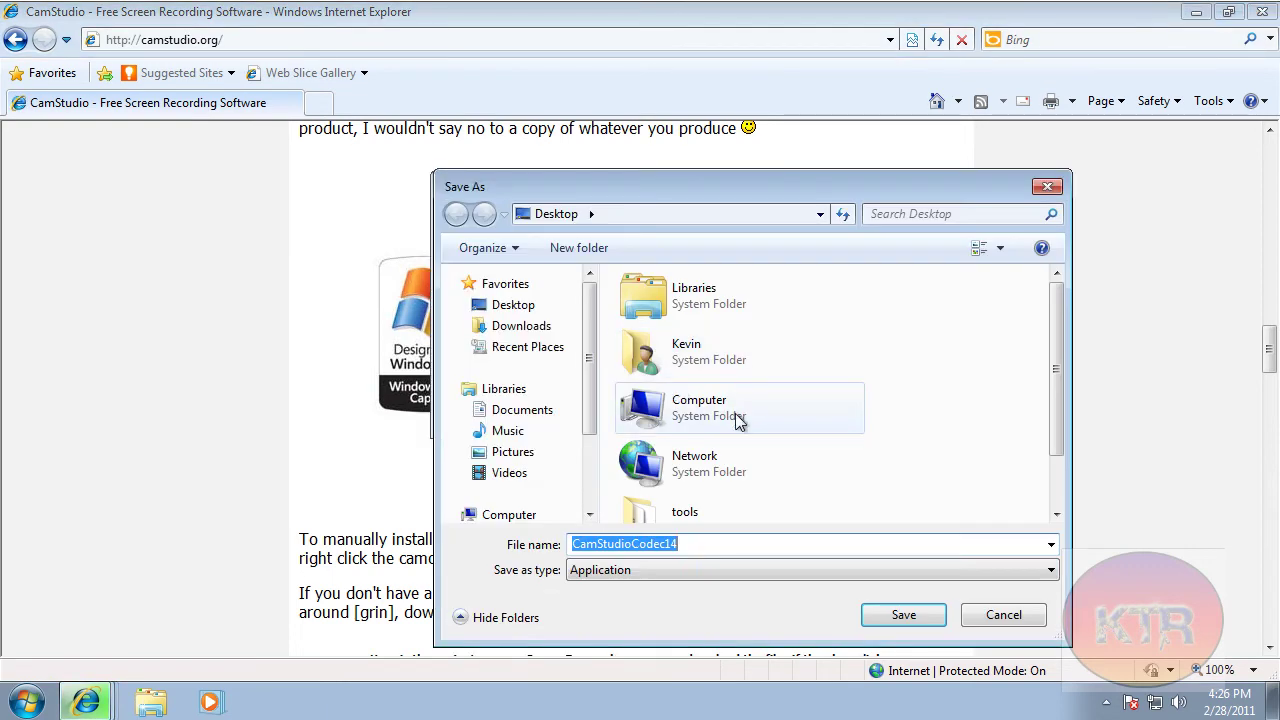
pyautogui.click(528, 303)
pyautogui.click(930, 614)
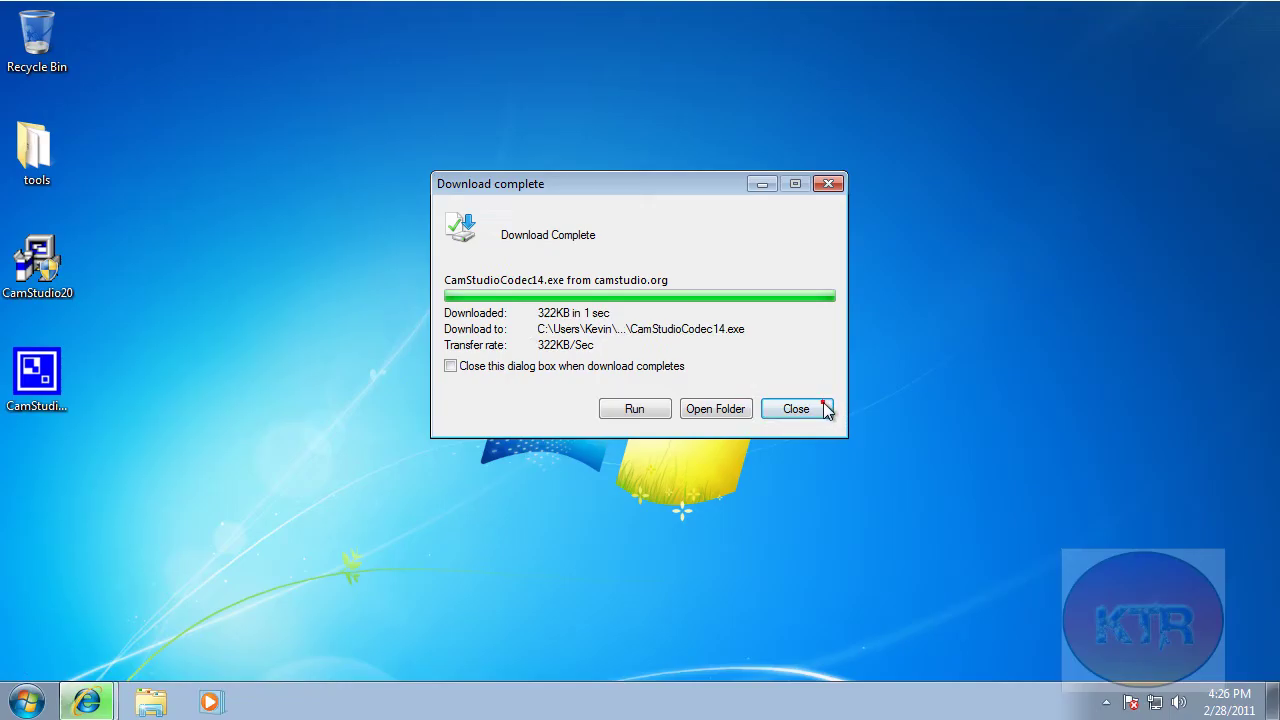
# Step: Close both Download complete dialogs and select the downloaded installers on the desktop
pyautogui.click(823, 402)
pyautogui.click(815, 408)
pyautogui.moveTo(200, 484); pyautogui.dragTo(40, 214)
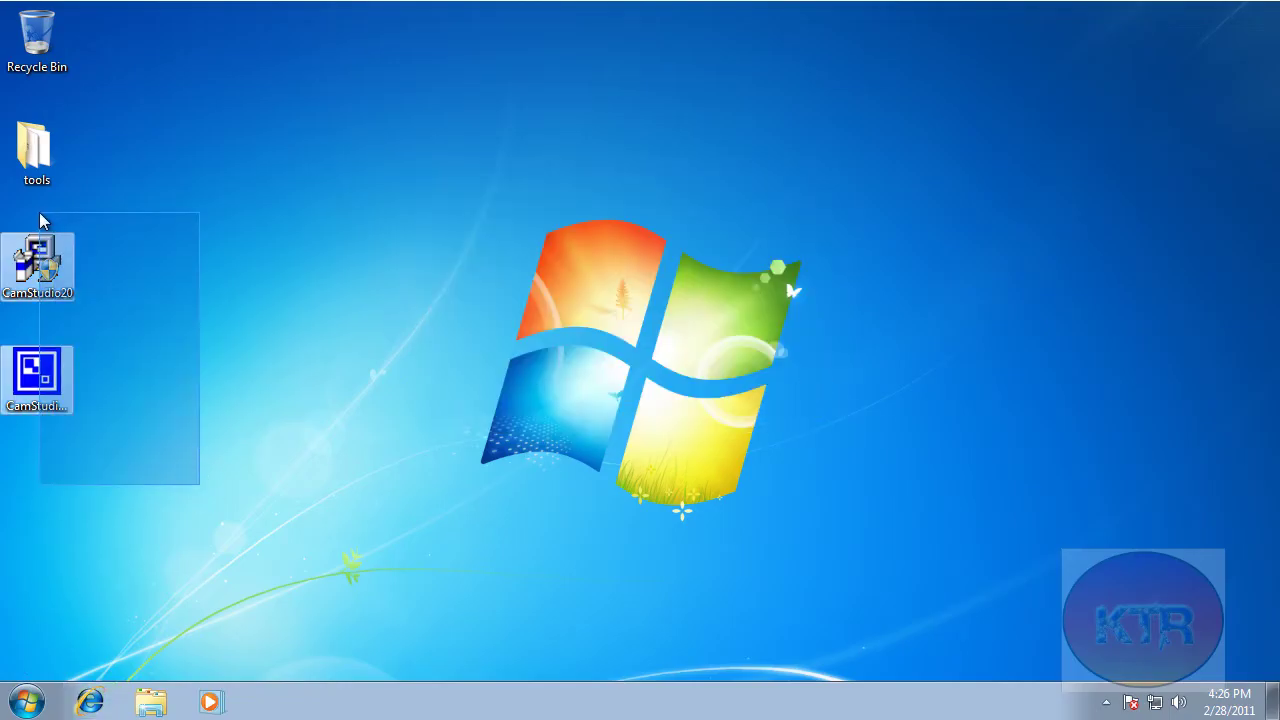
# Step: Inspect the CamStudio20 and CamStudioCodec14 installer icons on the desktop
pyautogui.moveTo(125, 292); pyautogui.dragTo(3, 260)
pyautogui.click(175, 311)
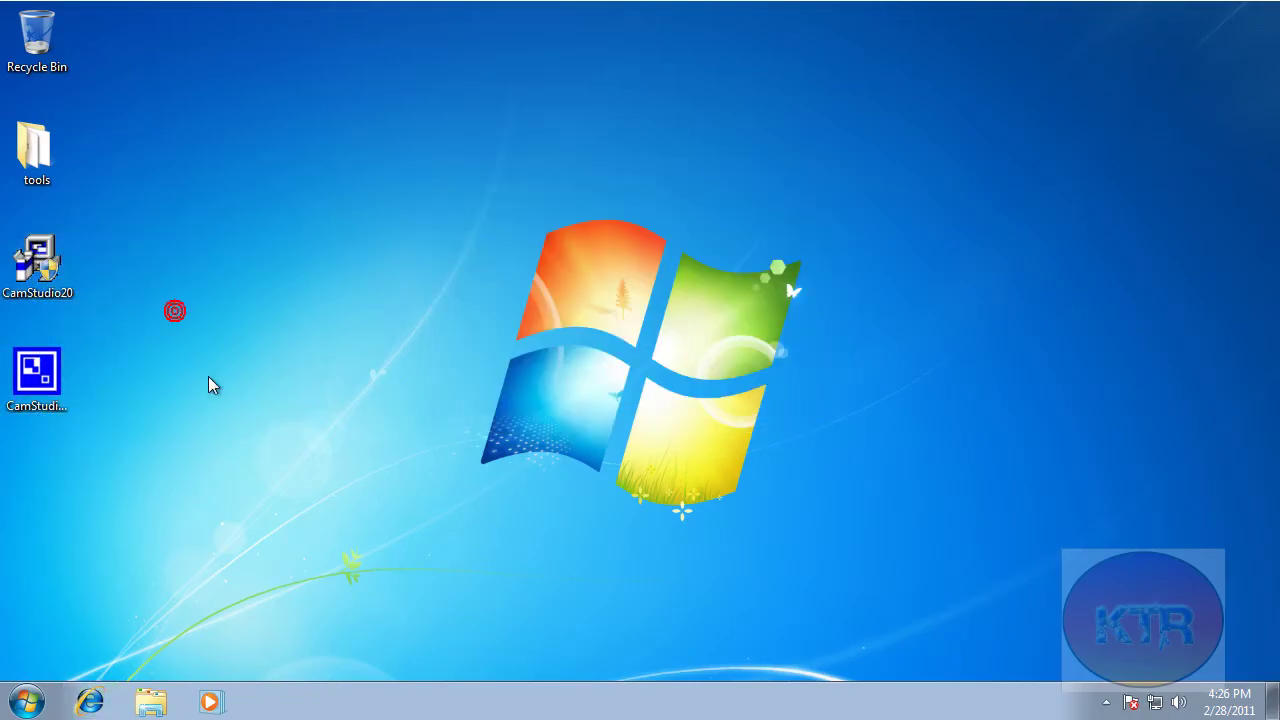
pyautogui.moveTo(129, 391); pyautogui.dragTo(3, 346)
pyautogui.click(156, 378)
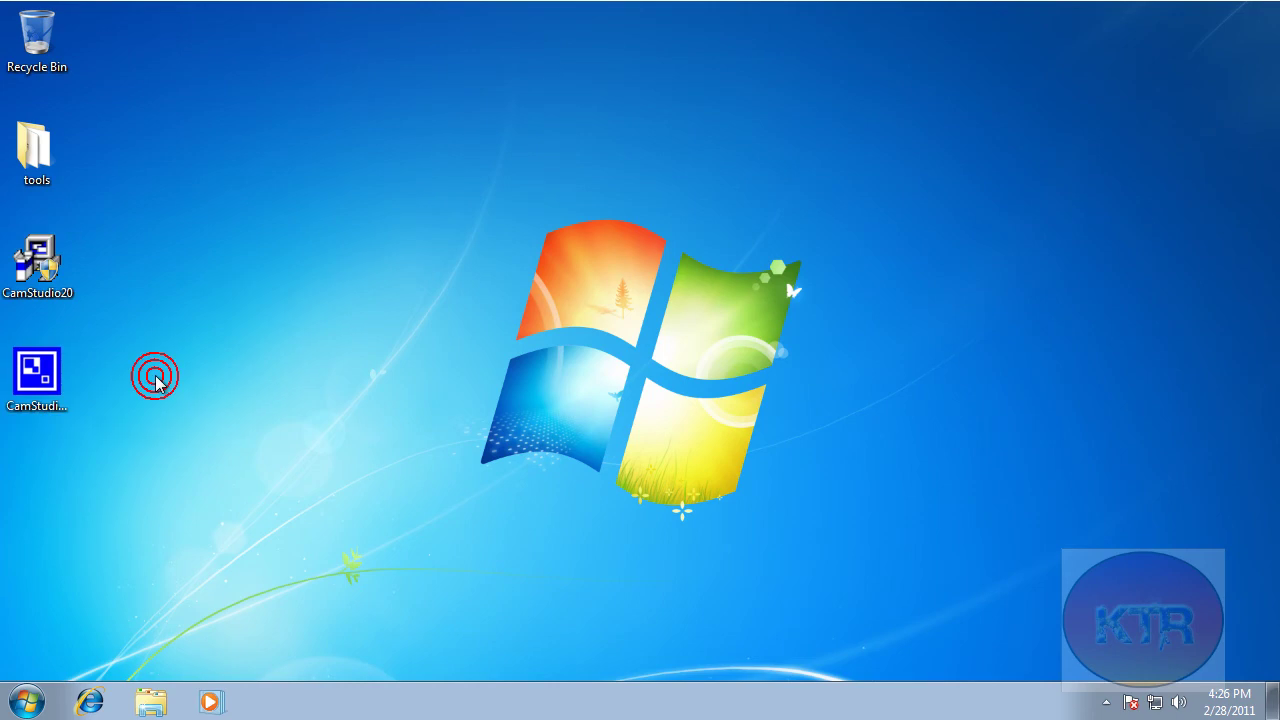
pyautogui.click(69, 397)
pyautogui.click(97, 437)
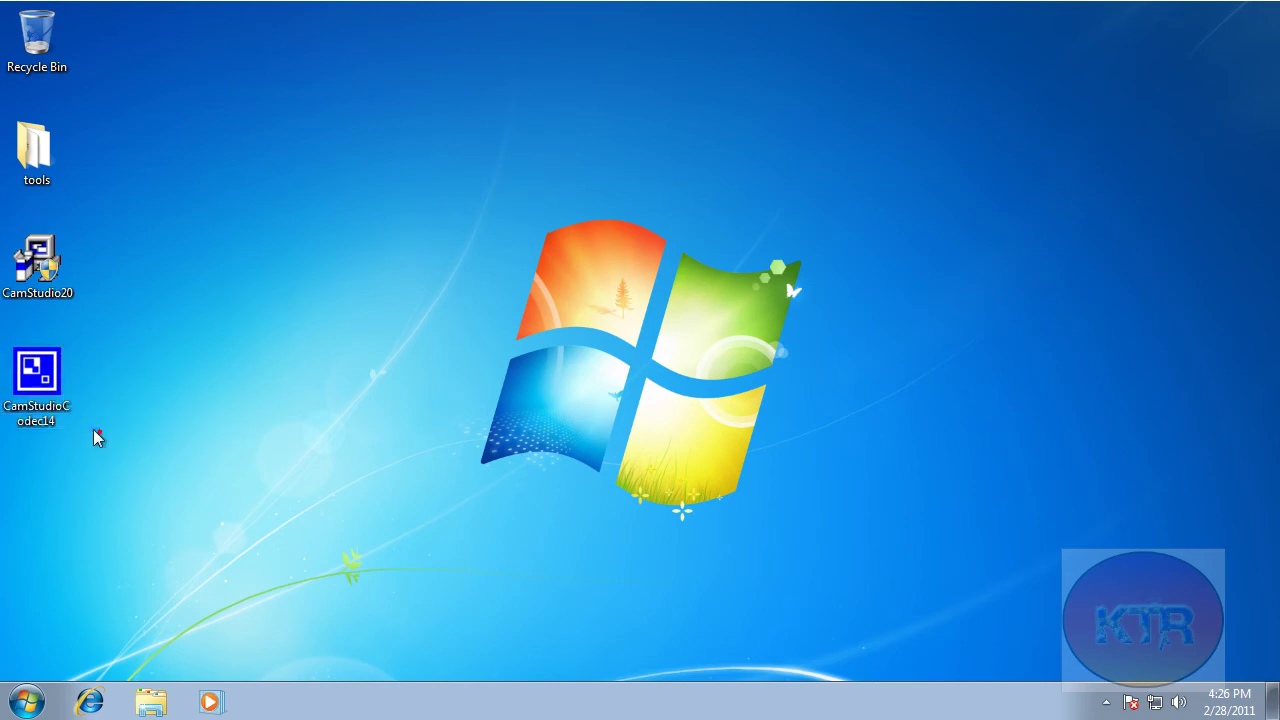
pyautogui.moveTo(97, 437); pyautogui.dragTo(68, 270)
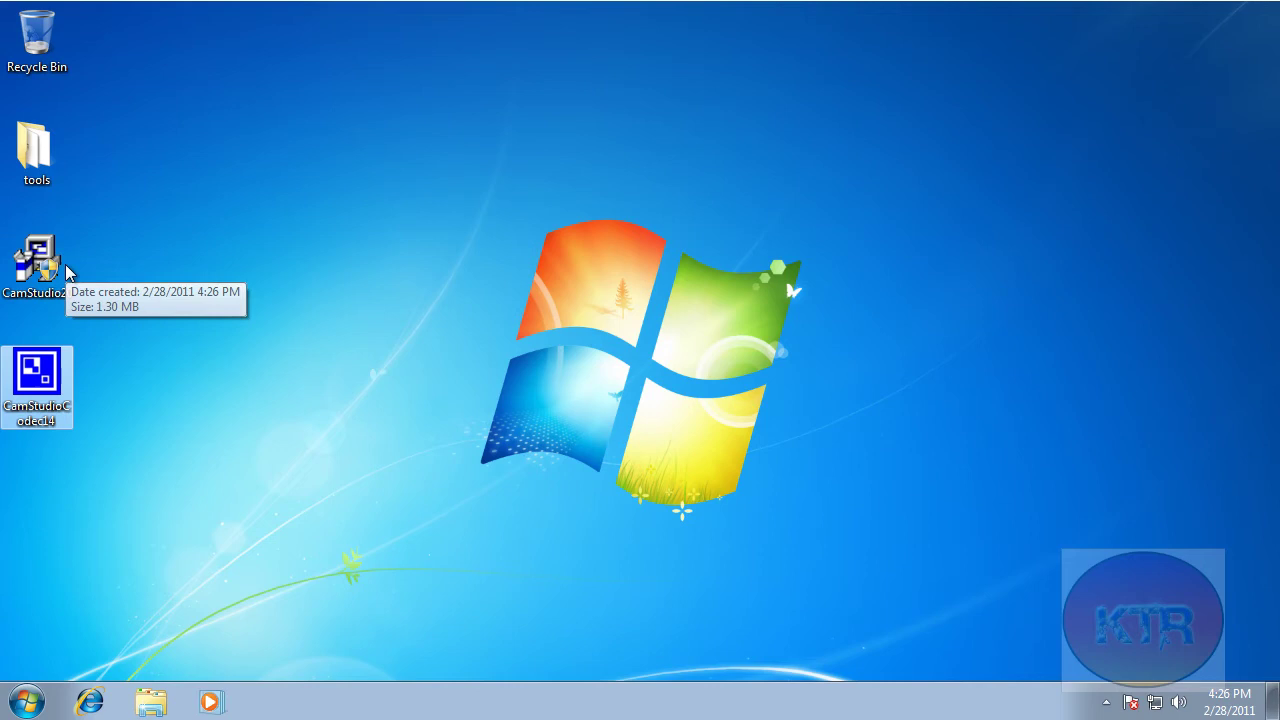
pyautogui.click(284, 369)
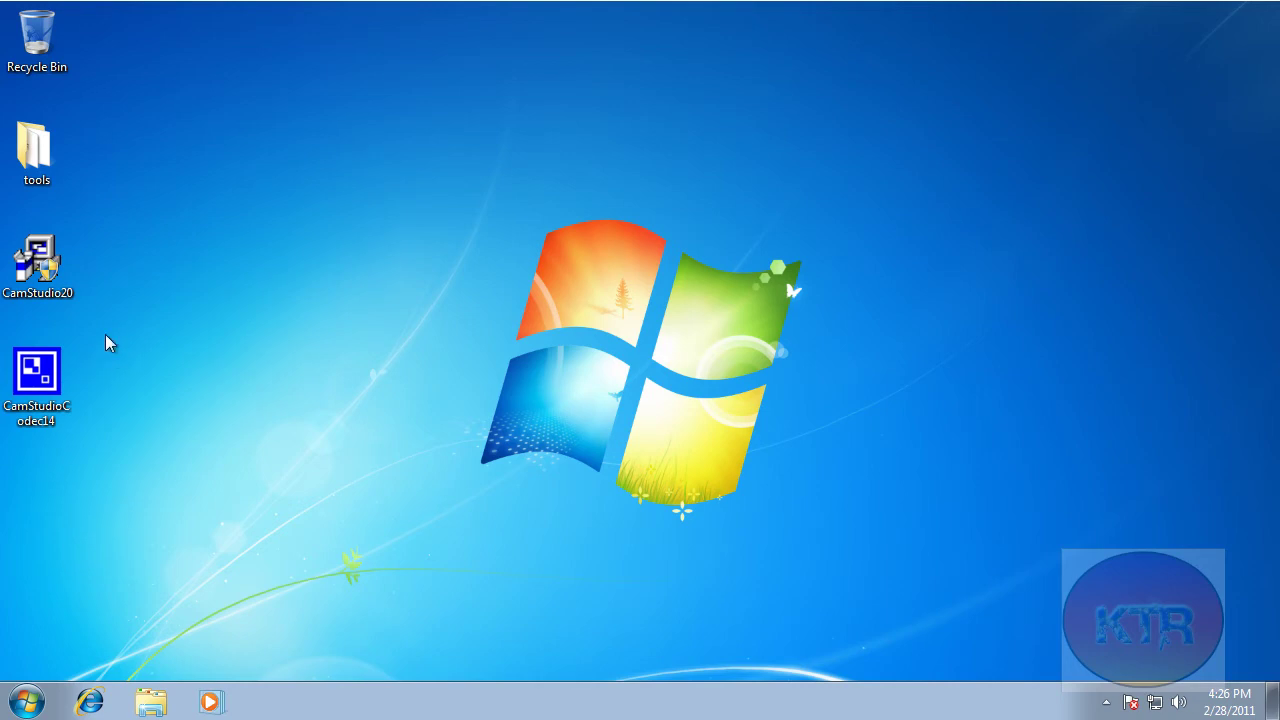
# Step: Install CamStudio 2.0 into C:\Program Files\CamStudio, accepting the license terms
pyautogui.doubleClick(55, 262)
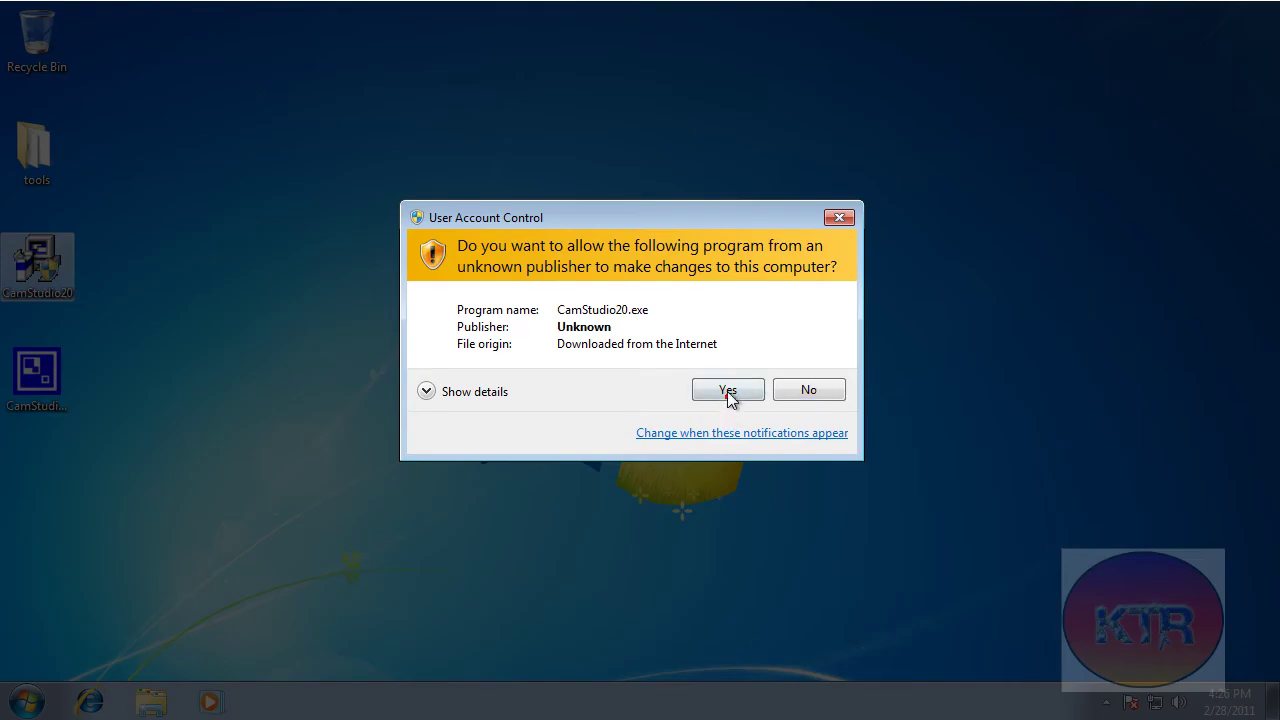
pyautogui.click(727, 390)
pyautogui.click(649, 461)
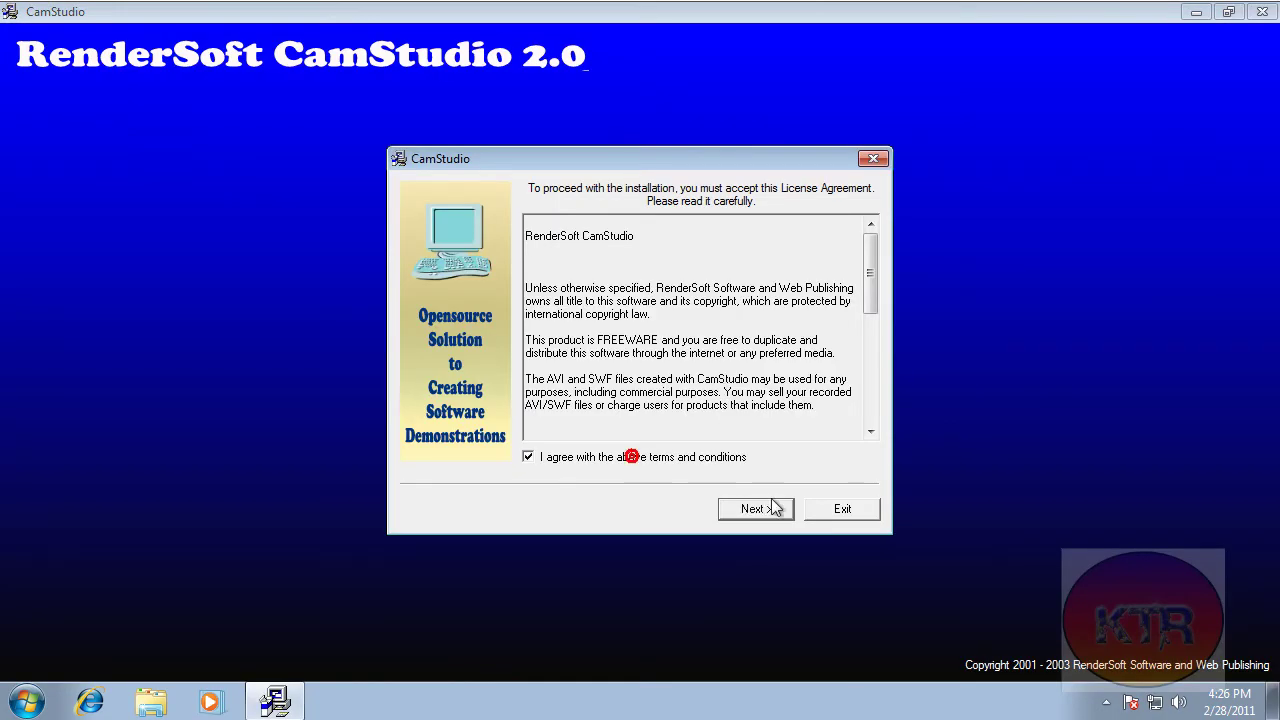
pyautogui.click(770, 509)
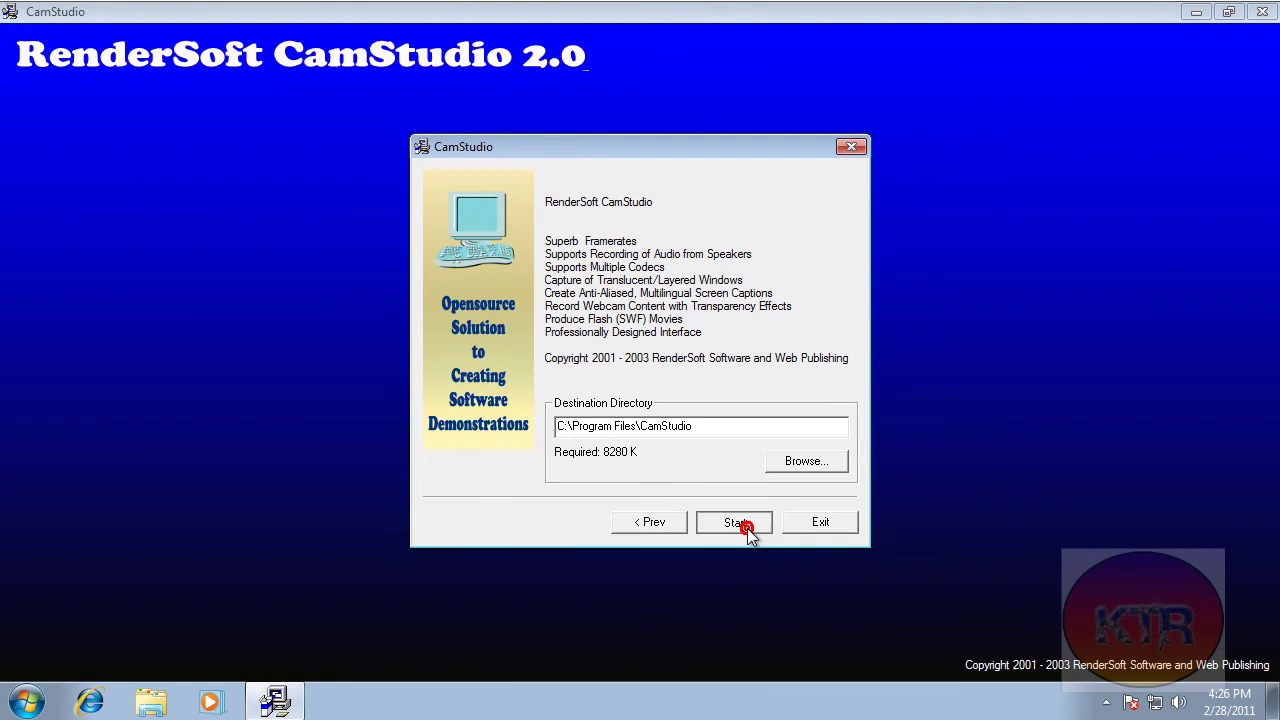
pyautogui.click(745, 528)
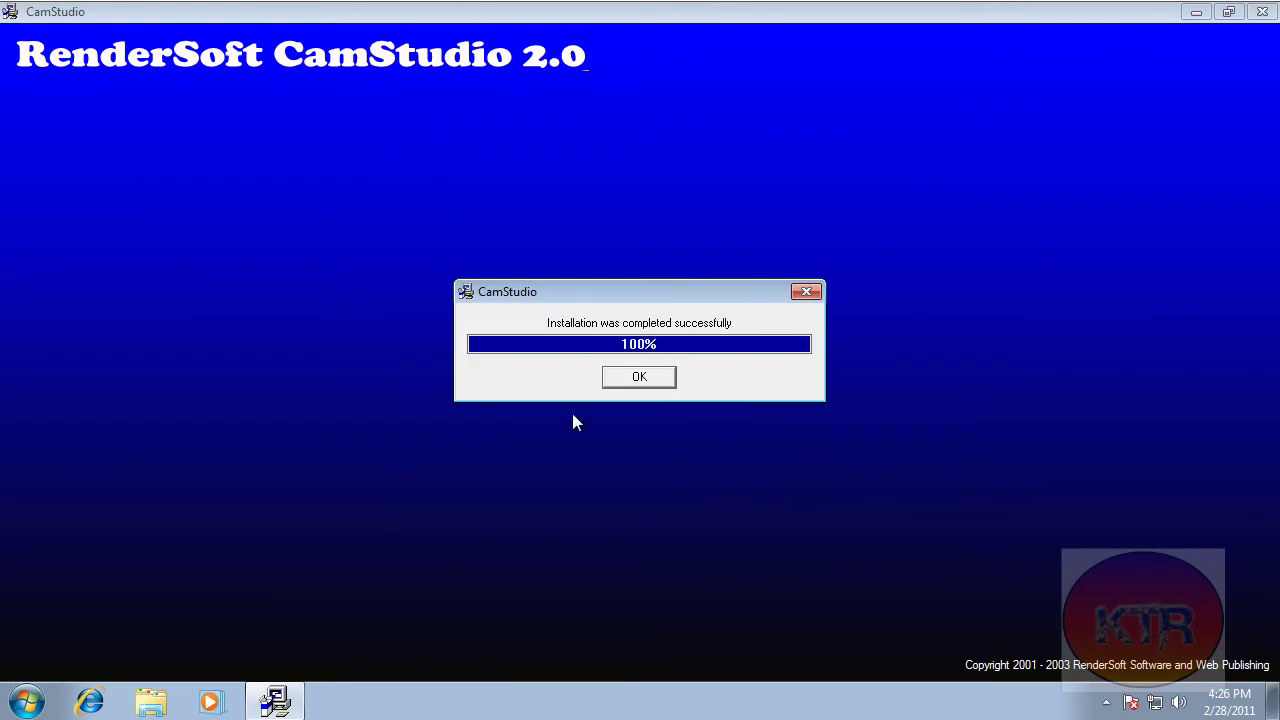
pyautogui.click(638, 378)
pyautogui.click(657, 512)
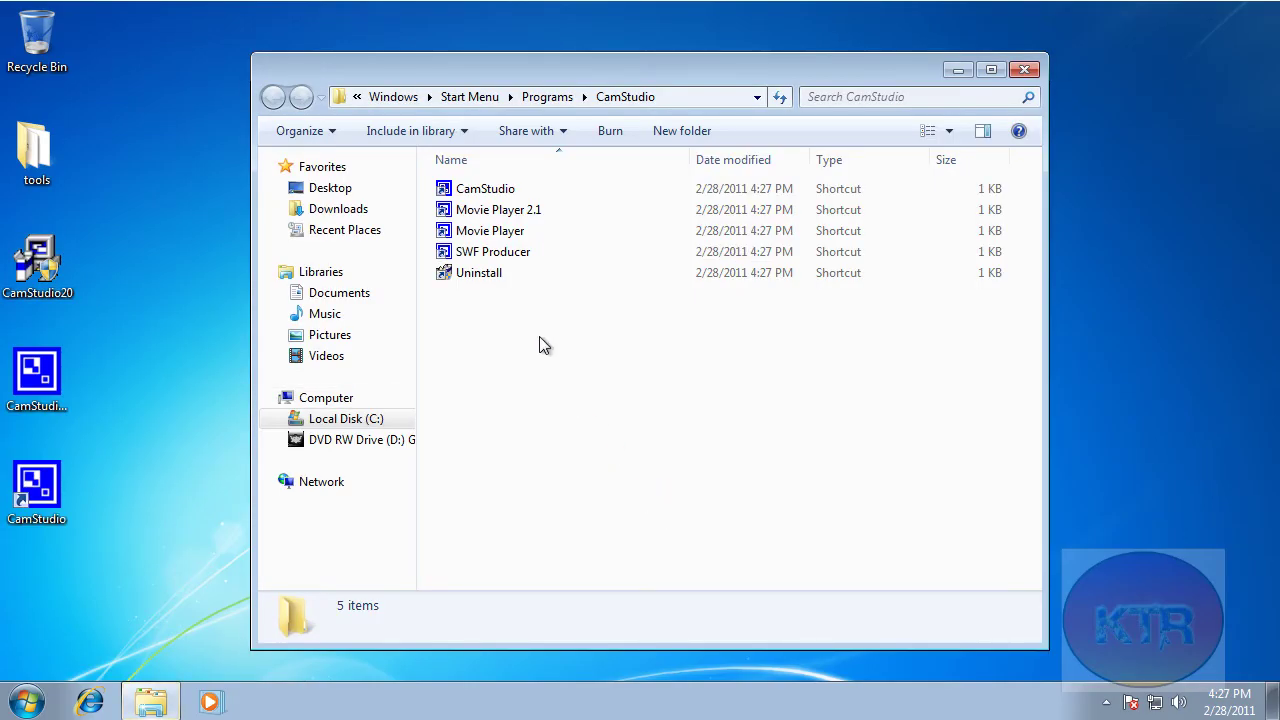
# Step: Inspect the CamStudio, Movie Player 2.1, Uninstall and SWF Producer Start Menu shortcuts
pyautogui.click(510, 192)
pyautogui.click(594, 214)
pyautogui.click(571, 238)
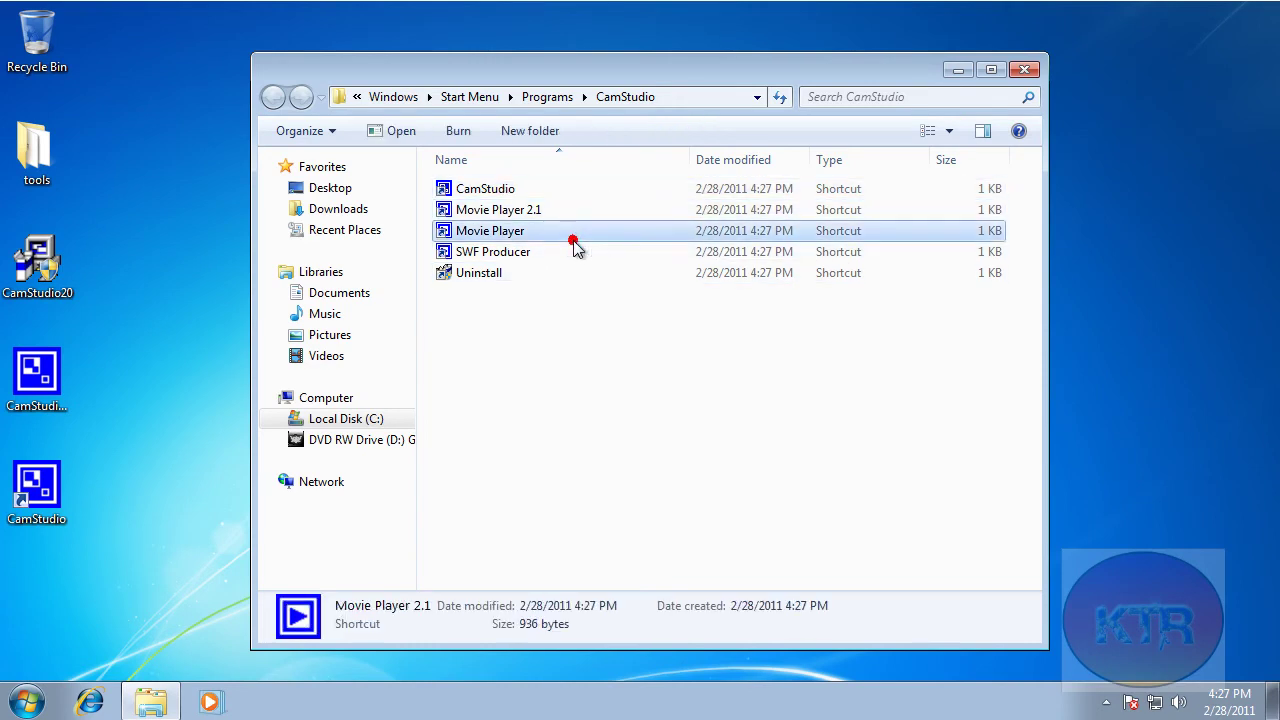
pyautogui.click(590, 217)
pyautogui.click(620, 271)
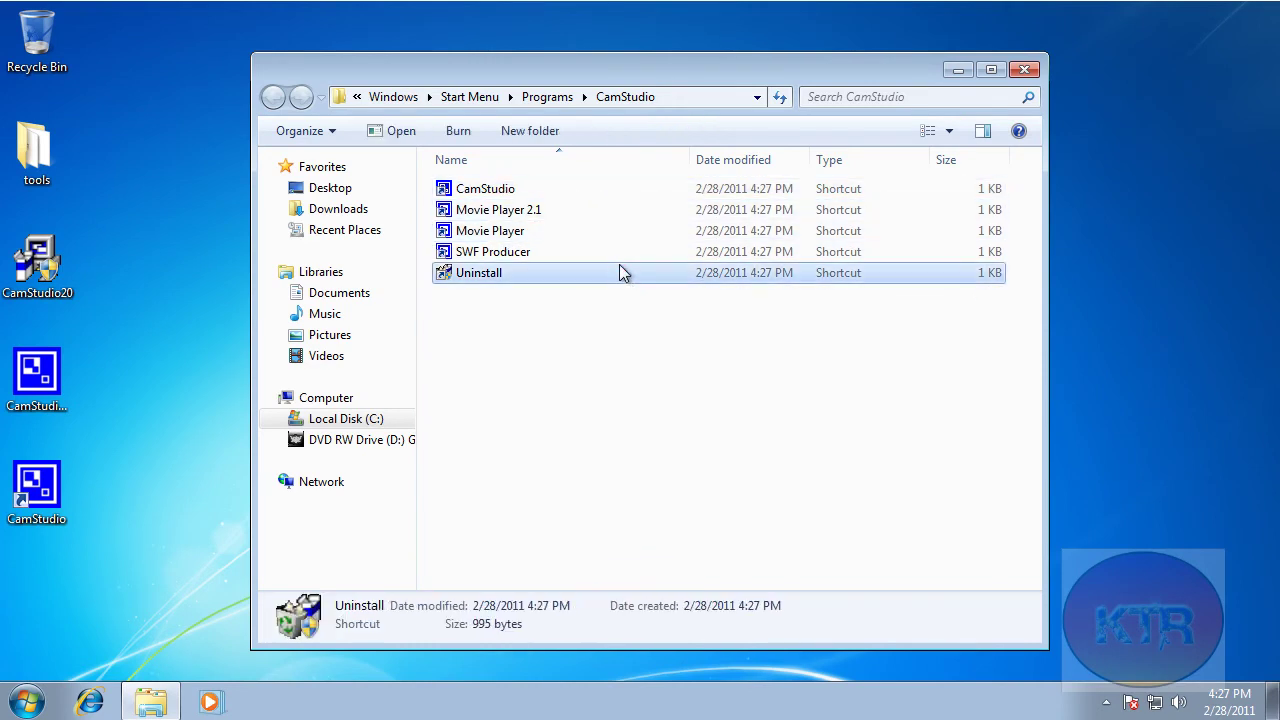
pyautogui.click(617, 264)
pyautogui.click(623, 294)
pyautogui.click(563, 251)
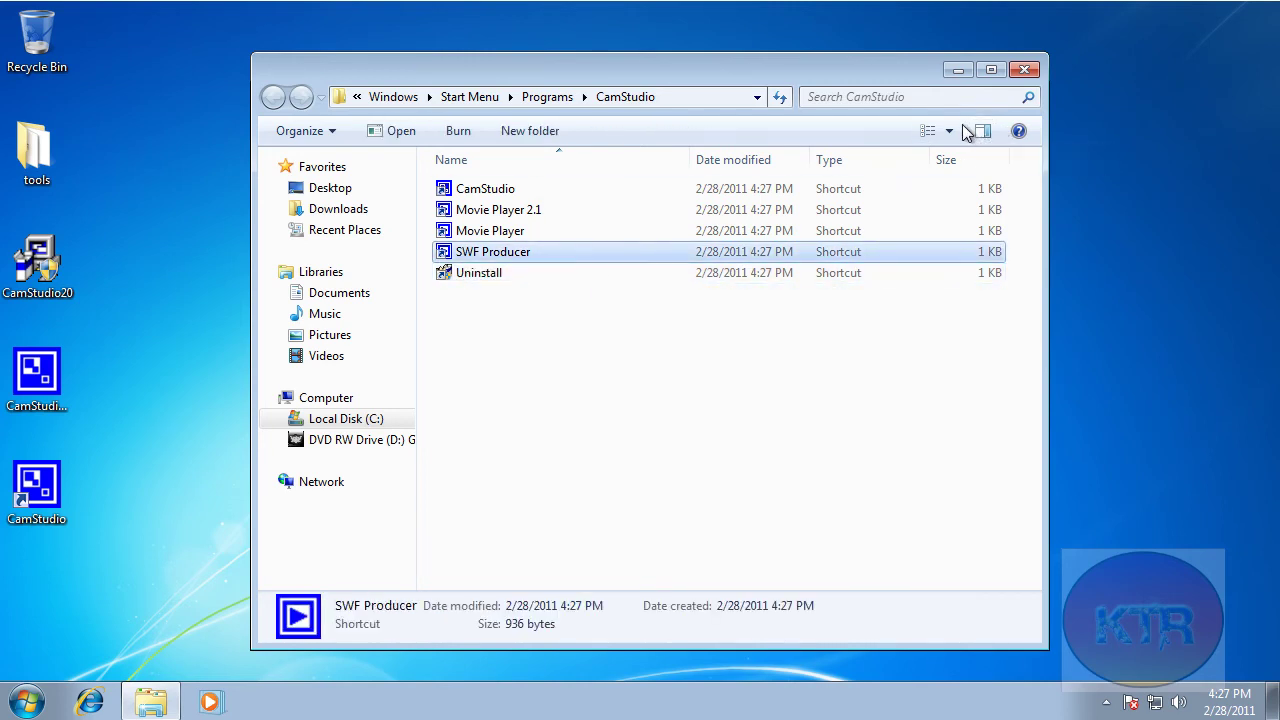
# Step: Return to the desktop, then briefly launch and close CamStudio
pyautogui.click(1026, 72)
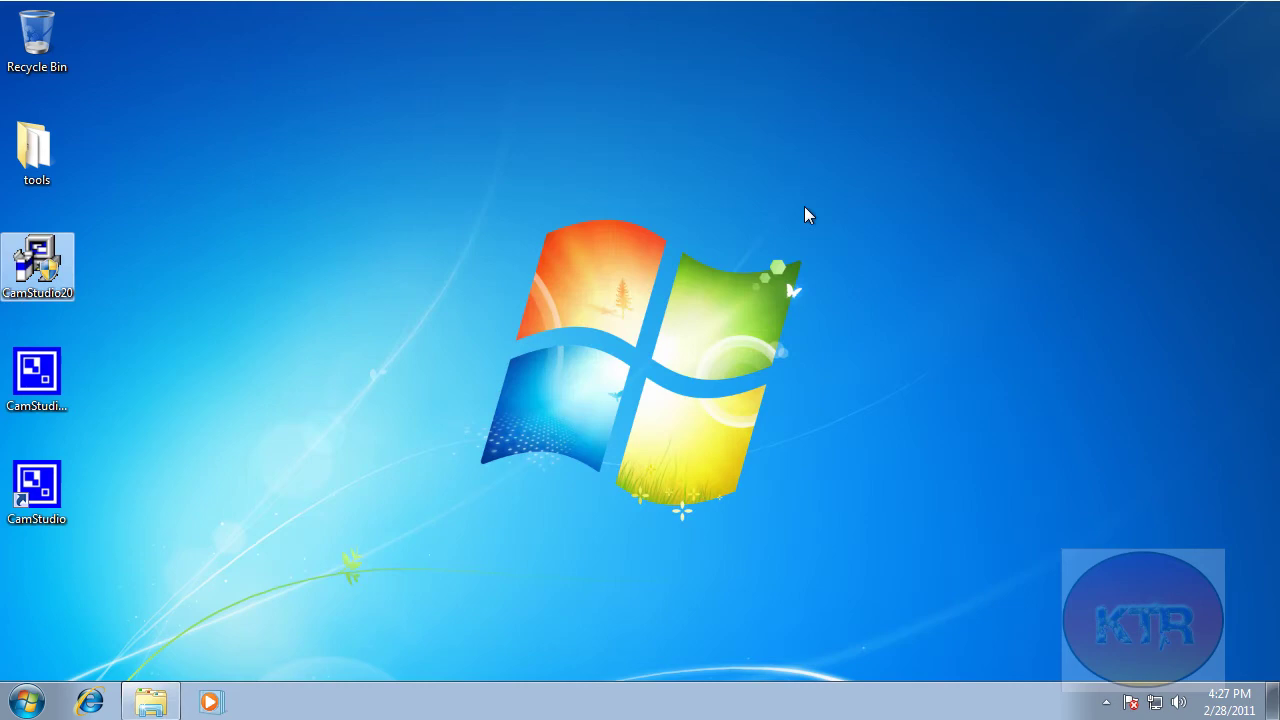
pyautogui.click(70, 395)
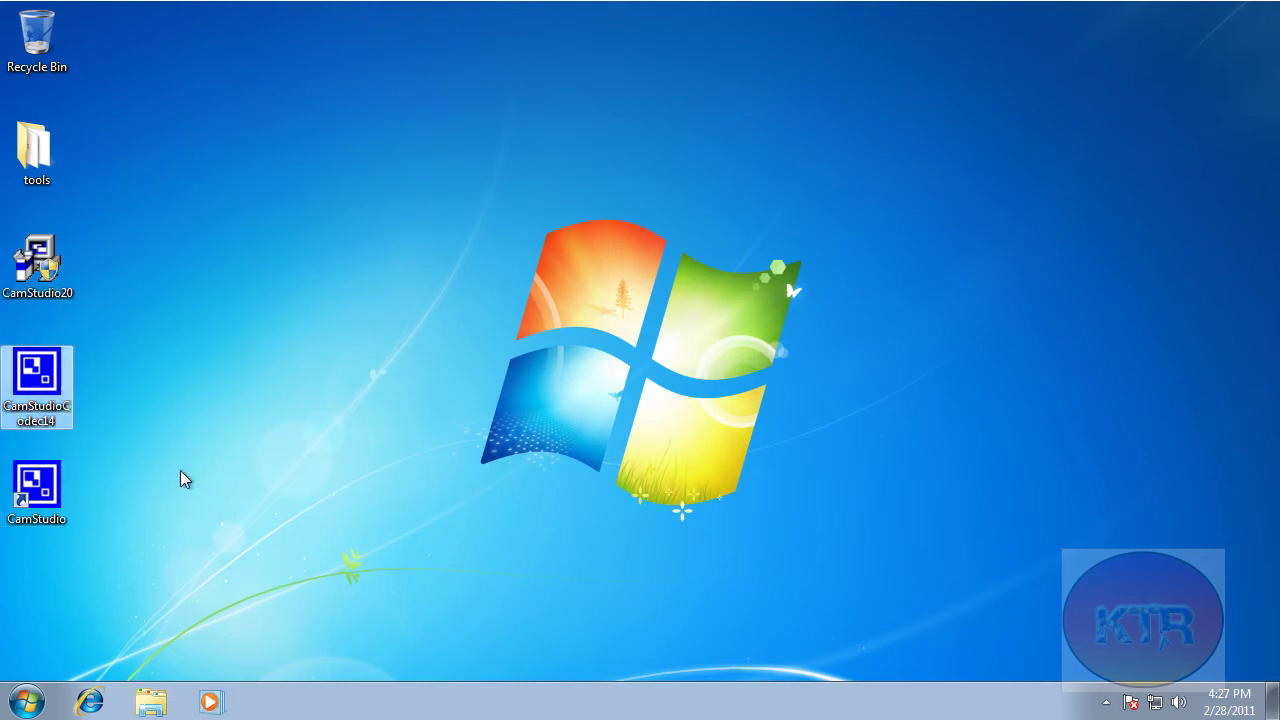
pyautogui.moveTo(180, 470); pyautogui.dragTo(66, 397)
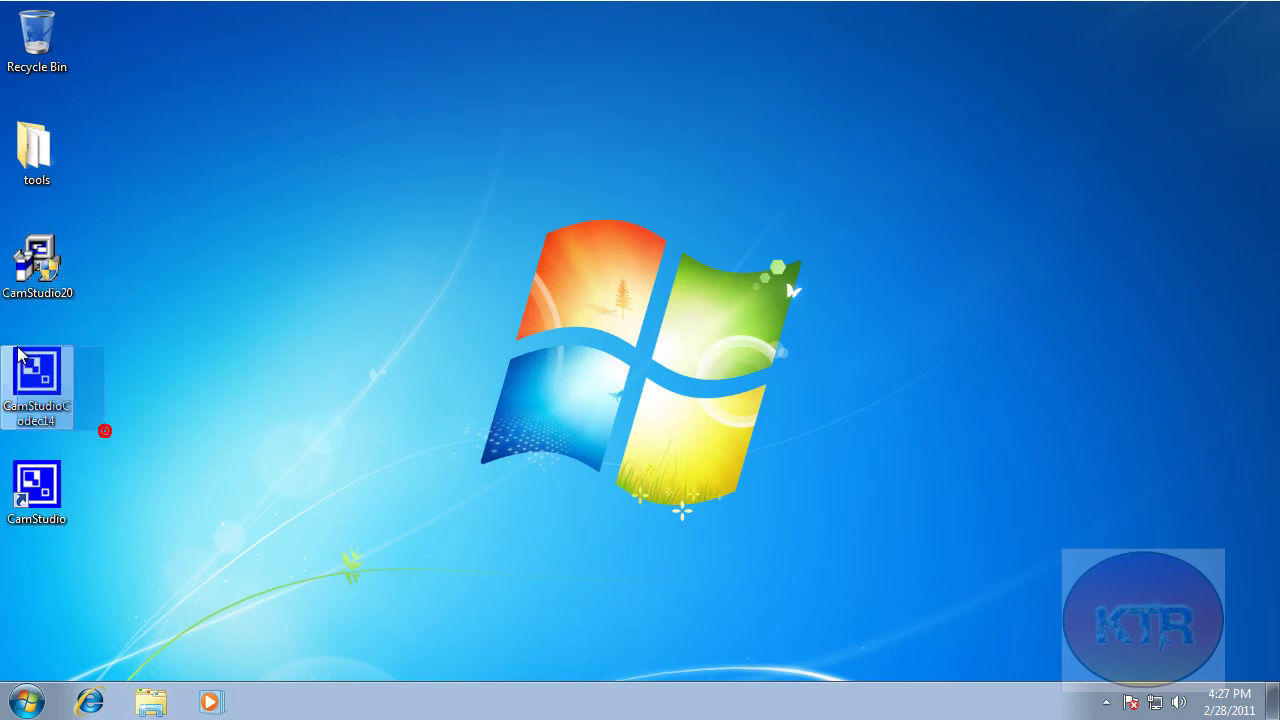
pyautogui.click(232, 374)
pyautogui.moveTo(426, 198); pyautogui.dragTo(841, 565)
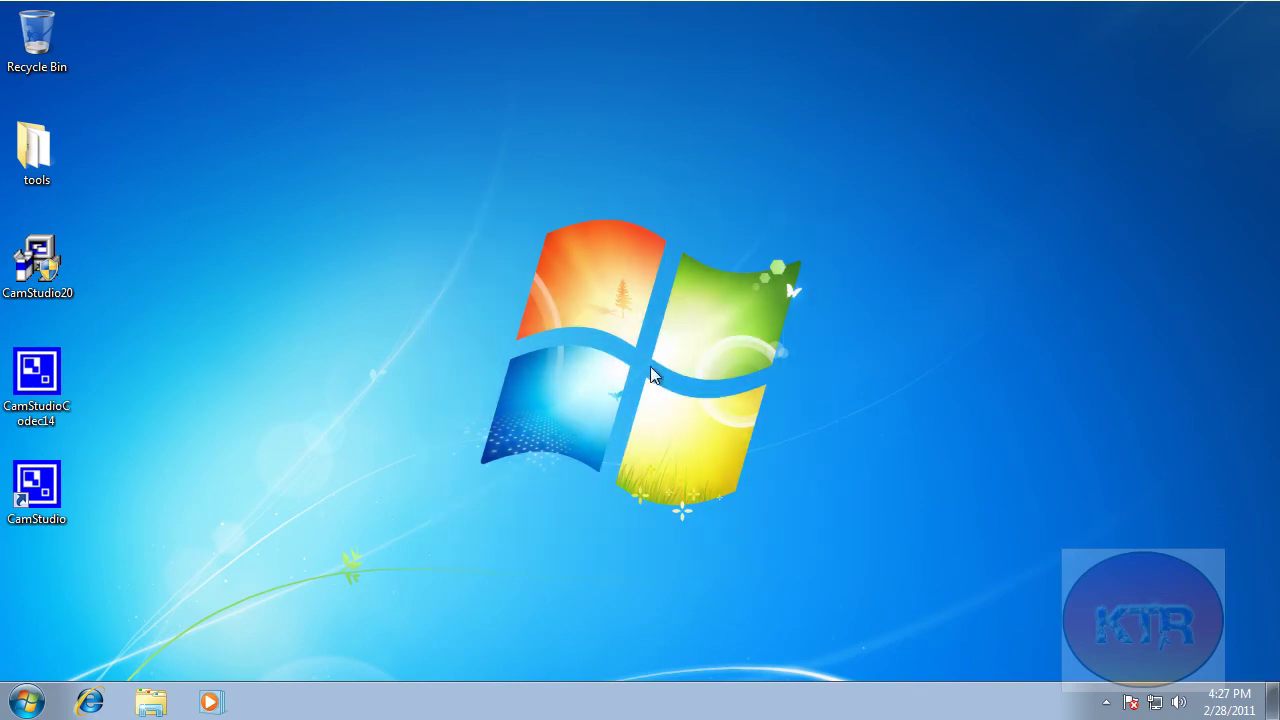
pyautogui.doubleClick(33, 490)
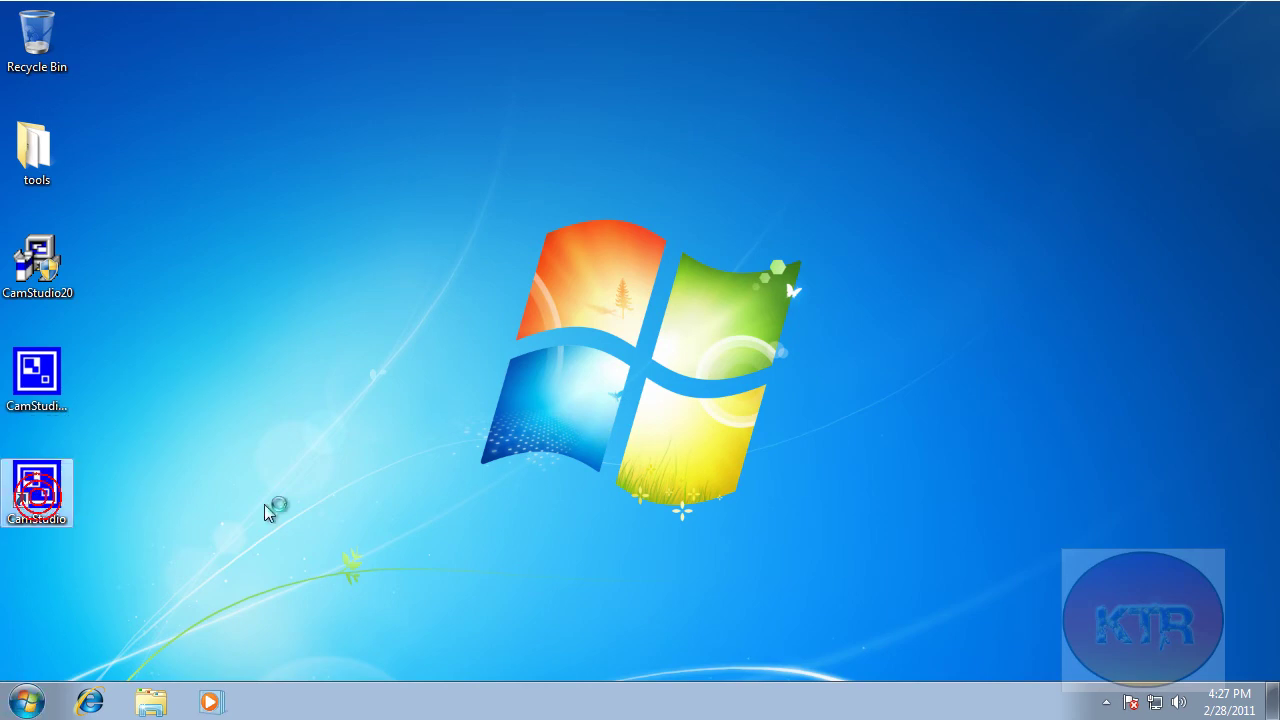
pyautogui.click(452, 210)
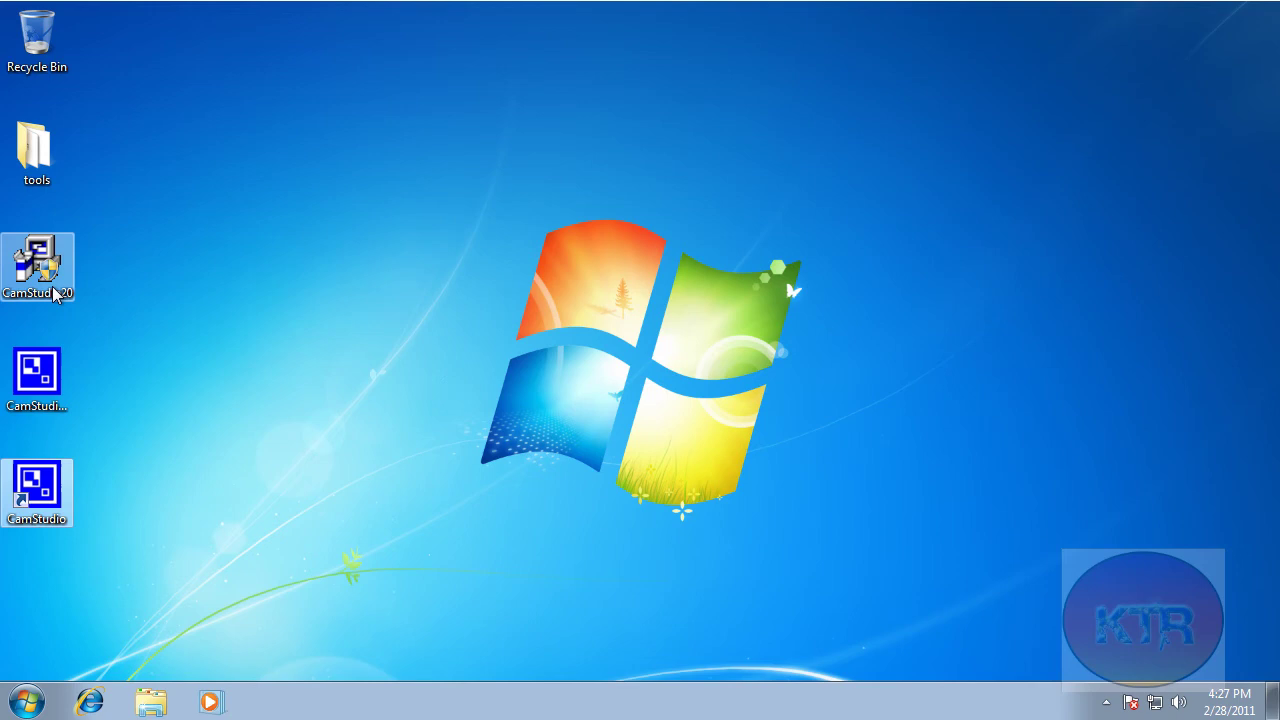
# Step: Install CamStudio Lossless Codec v1.4, accepting the licence agreement
pyautogui.doubleClick(71, 380)
pyautogui.click(684, 368)
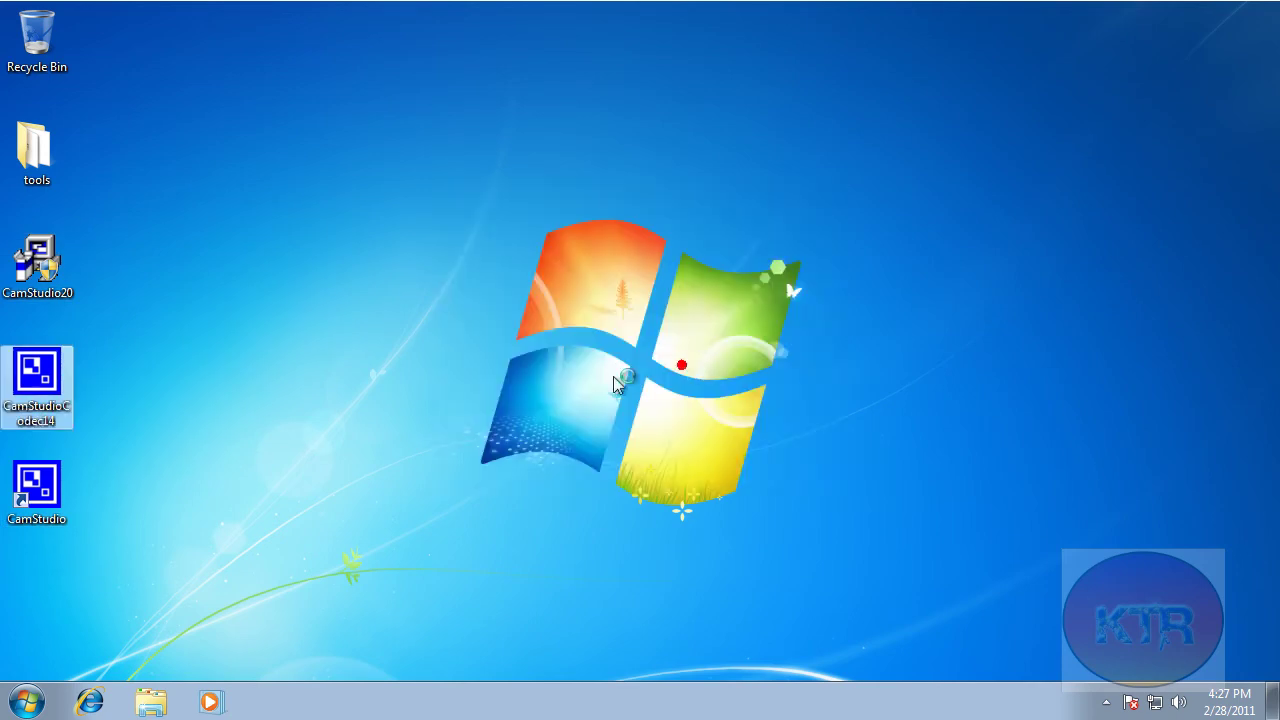
pyautogui.click(727, 370)
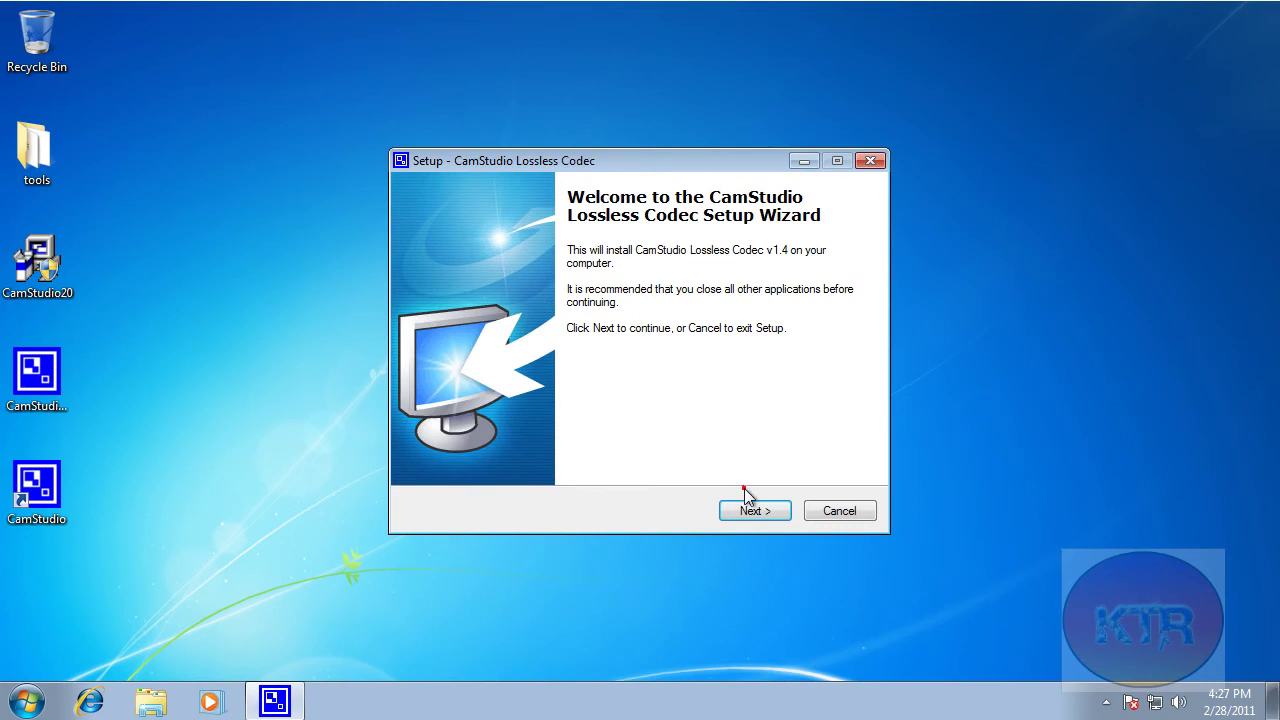
pyautogui.click(743, 505)
pyautogui.click(518, 451)
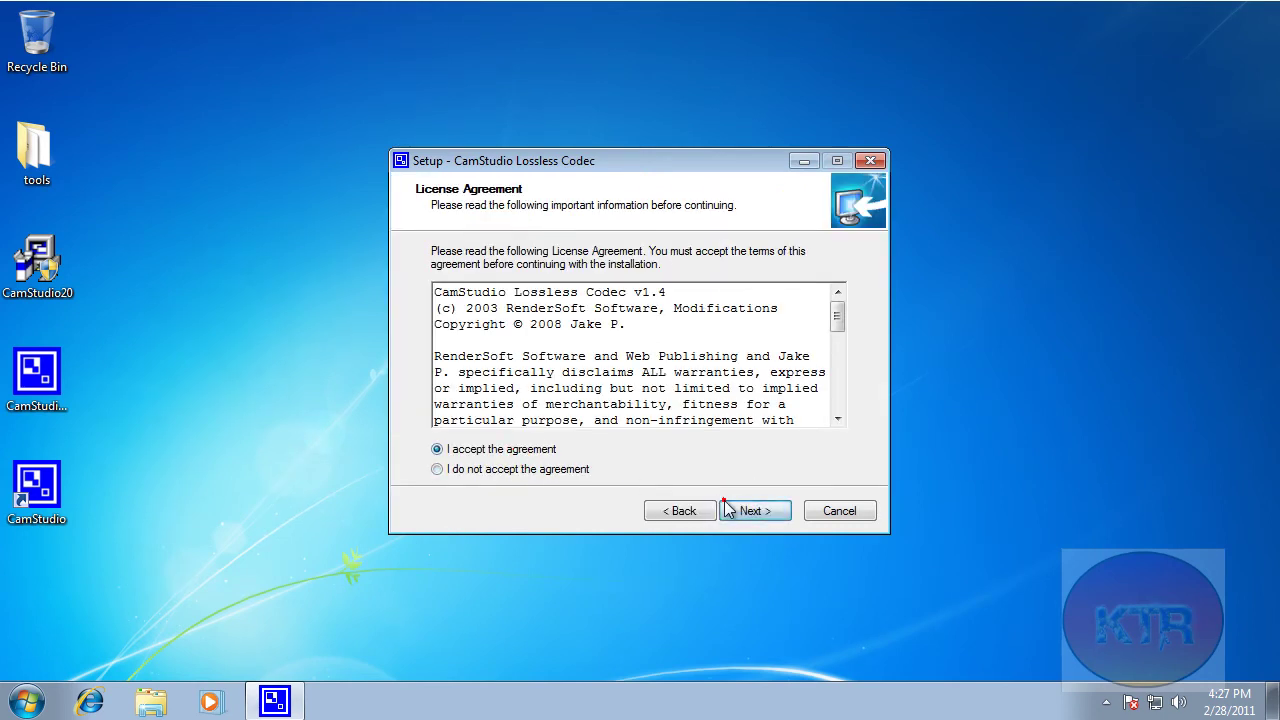
pyautogui.click(752, 510)
pyautogui.click(752, 510)
pyautogui.click(755, 510)
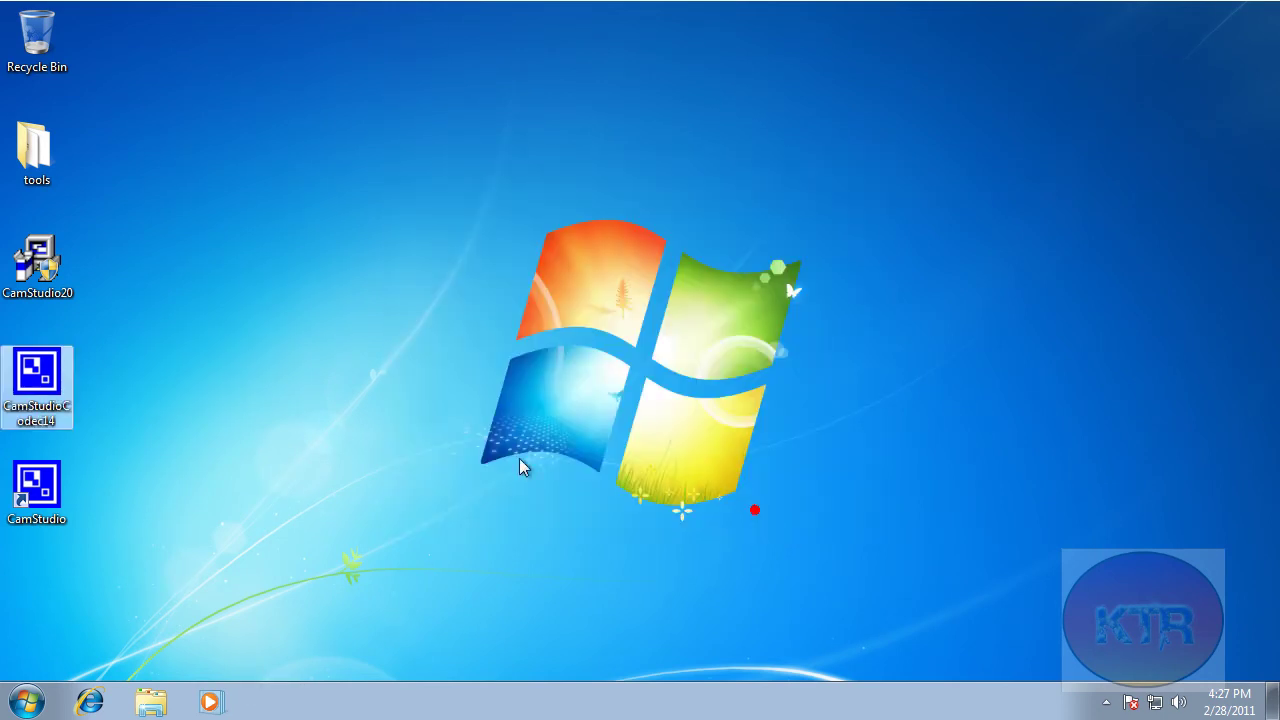
pyautogui.moveTo(471, 214); pyautogui.dragTo(748, 371)
# Step: Refresh the desktop and open CamStudio's Fixed Region settings
pyautogui.rightClick(267, 464)
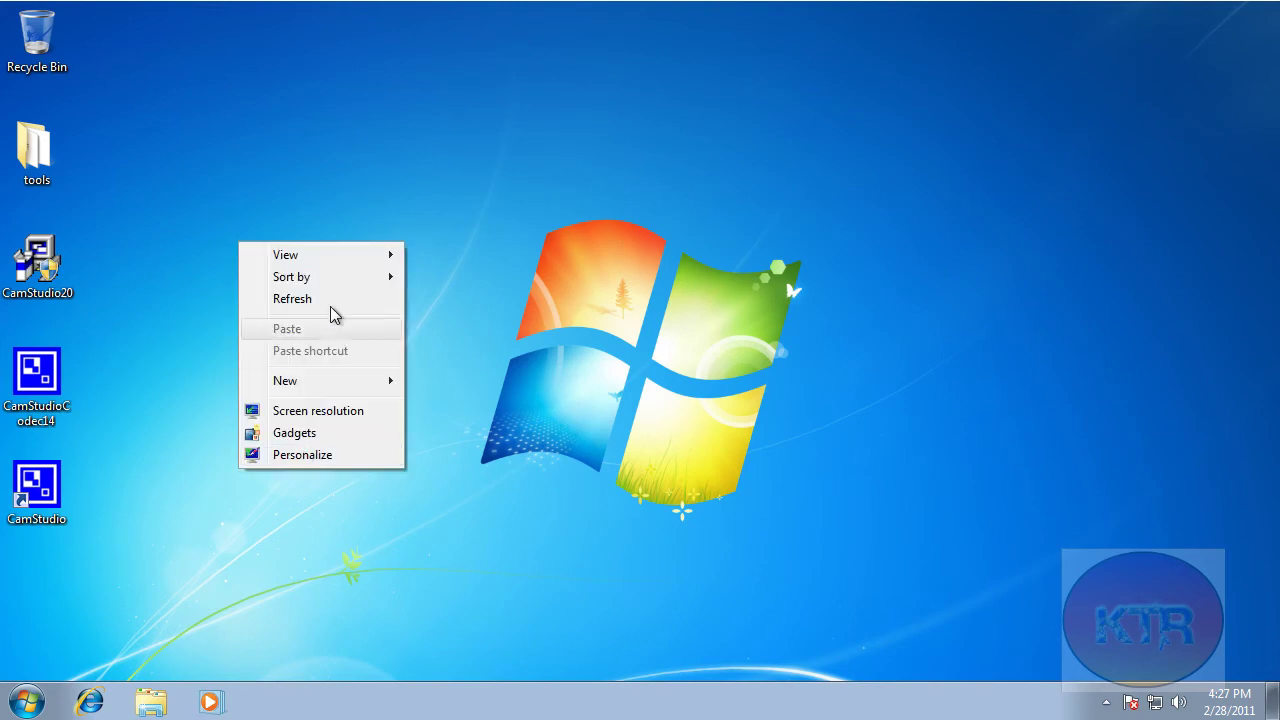
pyautogui.click(334, 303)
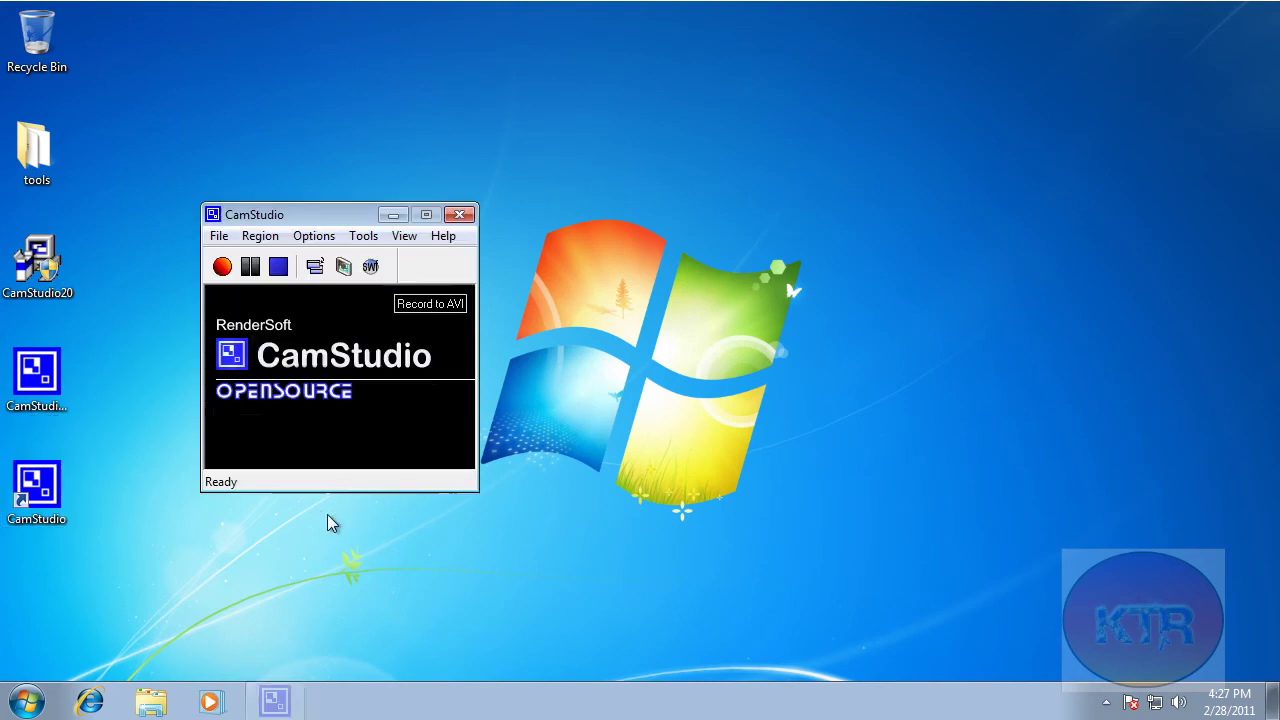
pyautogui.moveTo(289, 215); pyautogui.dragTo(475, 217)
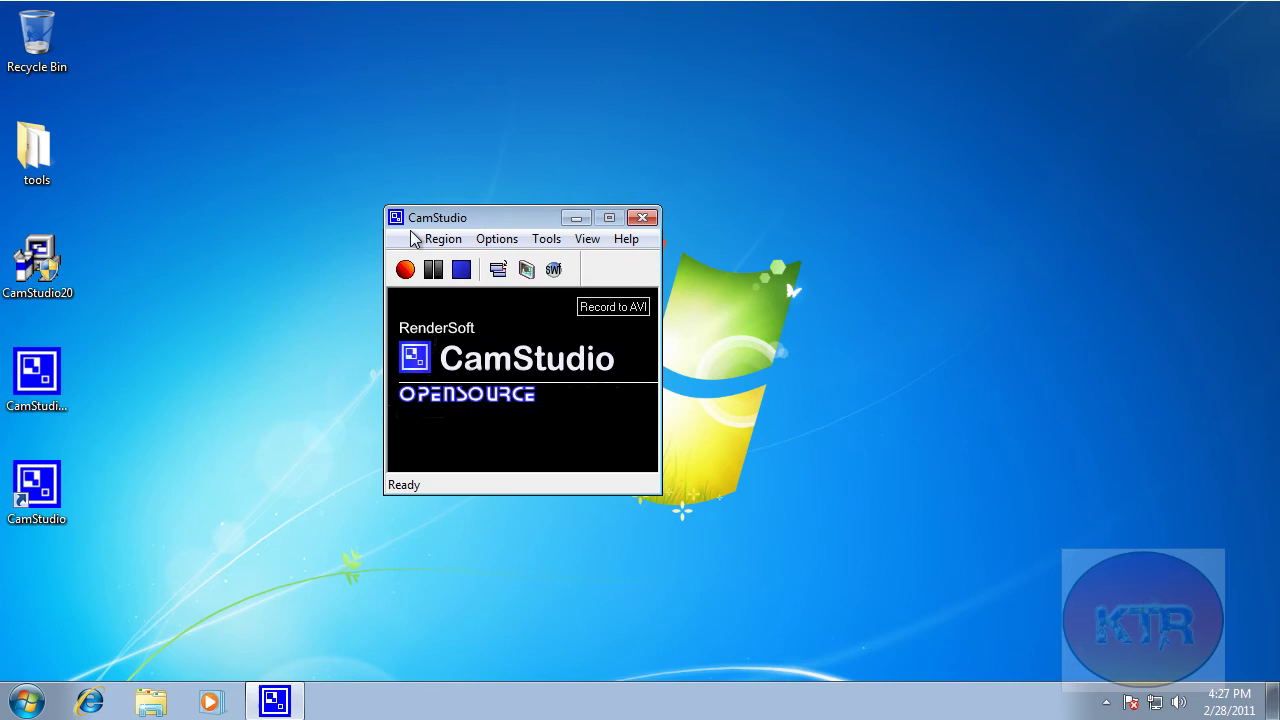
pyautogui.click(402, 239)
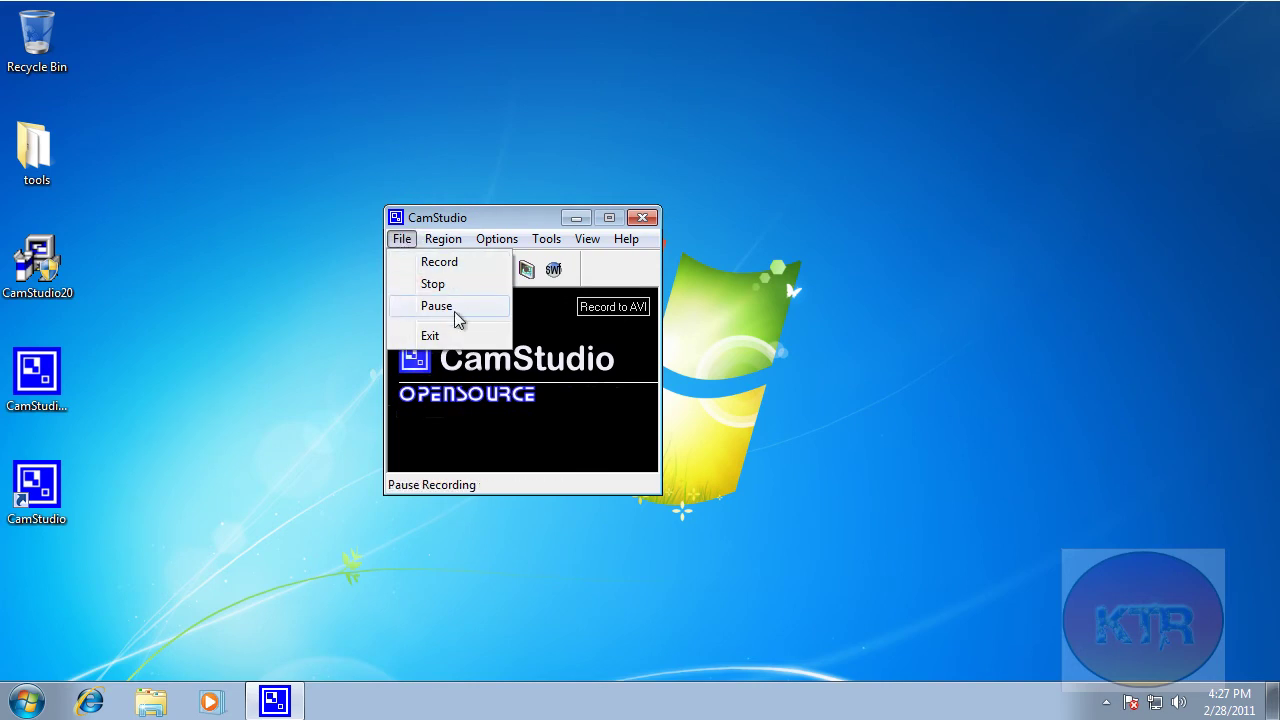
pyautogui.moveTo(431, 240)
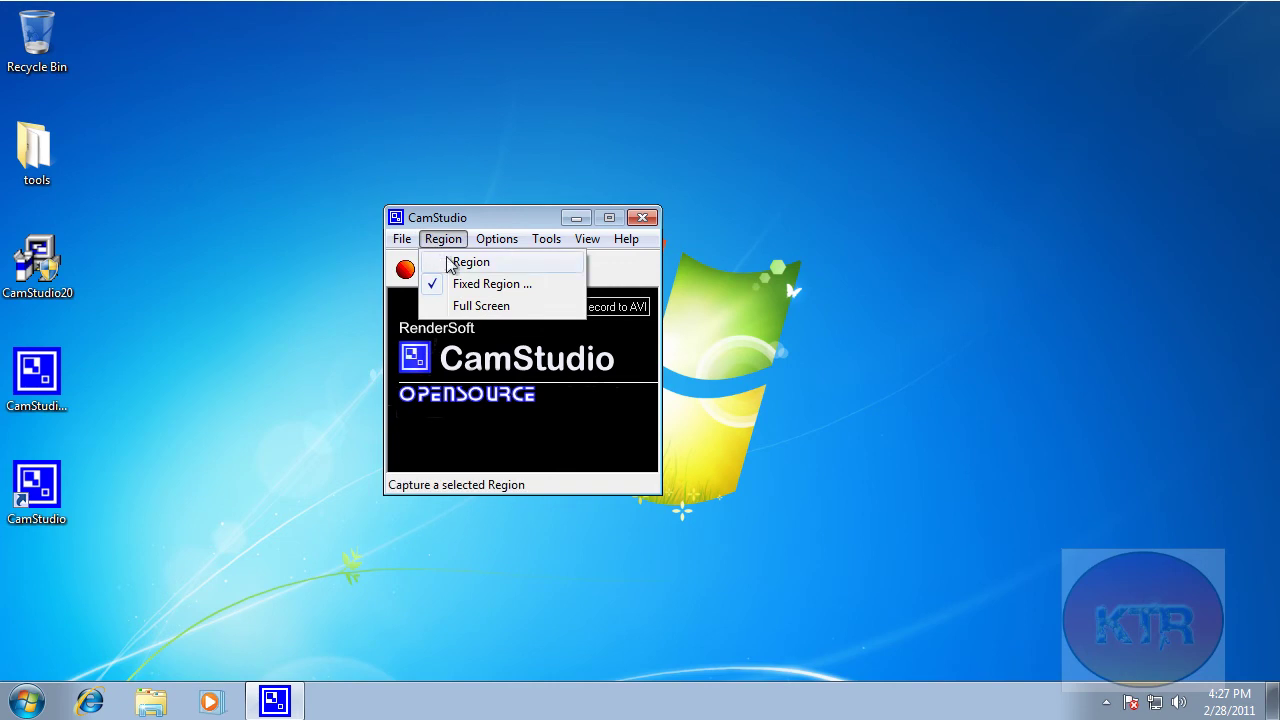
pyautogui.click(530, 286)
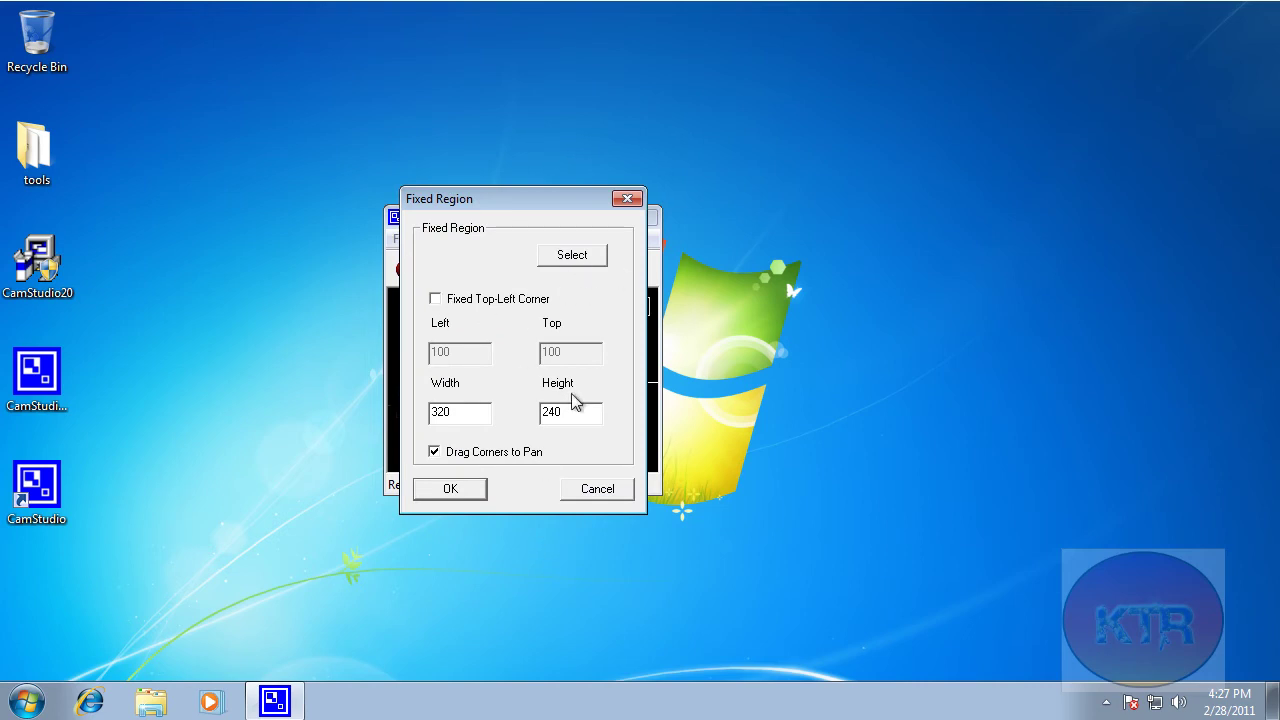
# Step: Set the fixed capture region to width 1280 and height 720
pyautogui.doubleClick(476, 414)
pyautogui.press('End')
pyautogui.press('BackSpace')
pyautogui.press('BackSpace')
pyautogui.press('BackSpace')
pyautogui.write('120')
pyautogui.press('BackSpace')
pyautogui.write('80')
pyautogui.press('Tab')
pyautogui.write('720')
pyautogui.press('Return')
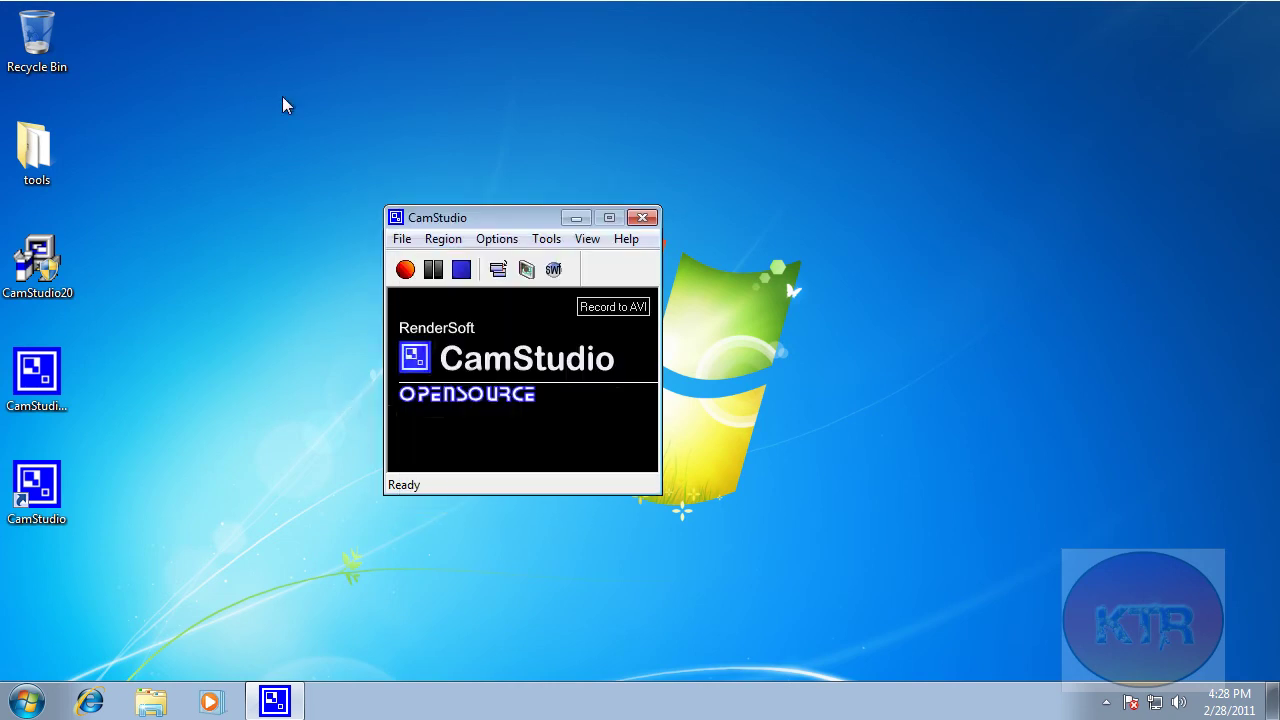
pyautogui.moveTo(459, 225); pyautogui.dragTo(462, 234)
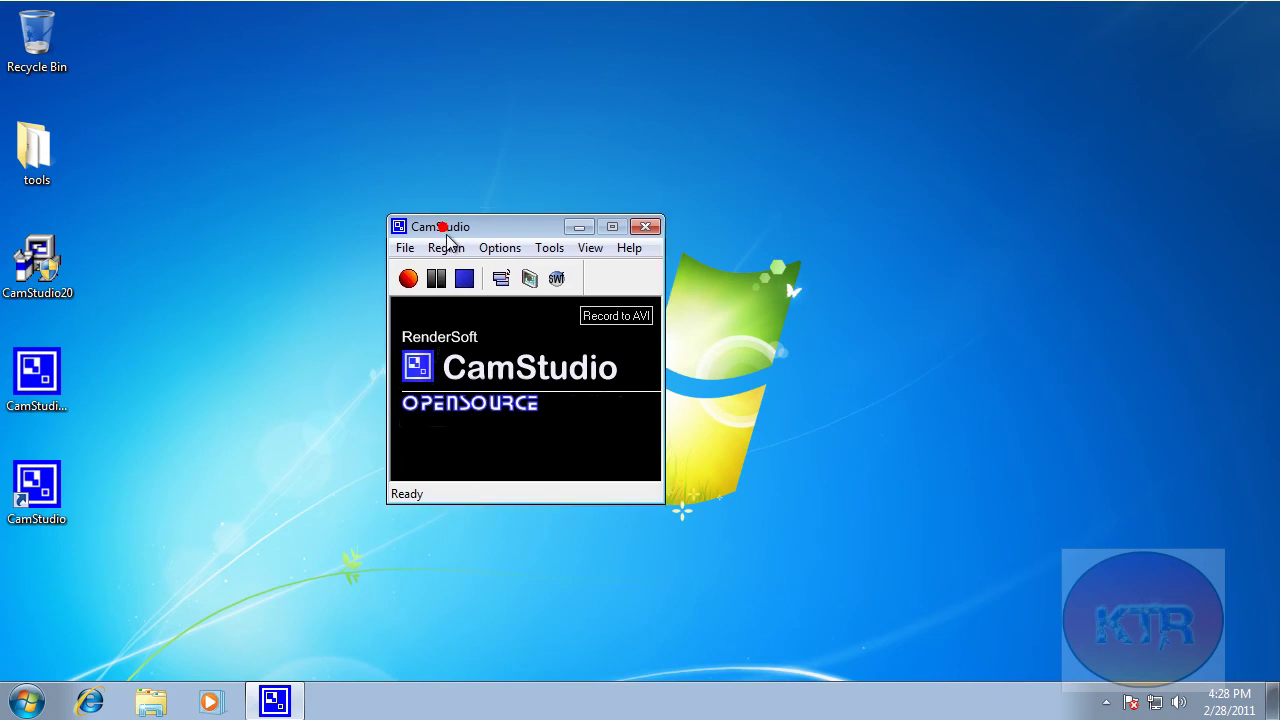
# Step: Pick CamStudio Lossless Codec v1.4 in Video Options, toggle Auto Adjust, then cancel
pyautogui.click(447, 247)
pyautogui.moveTo(490, 251)
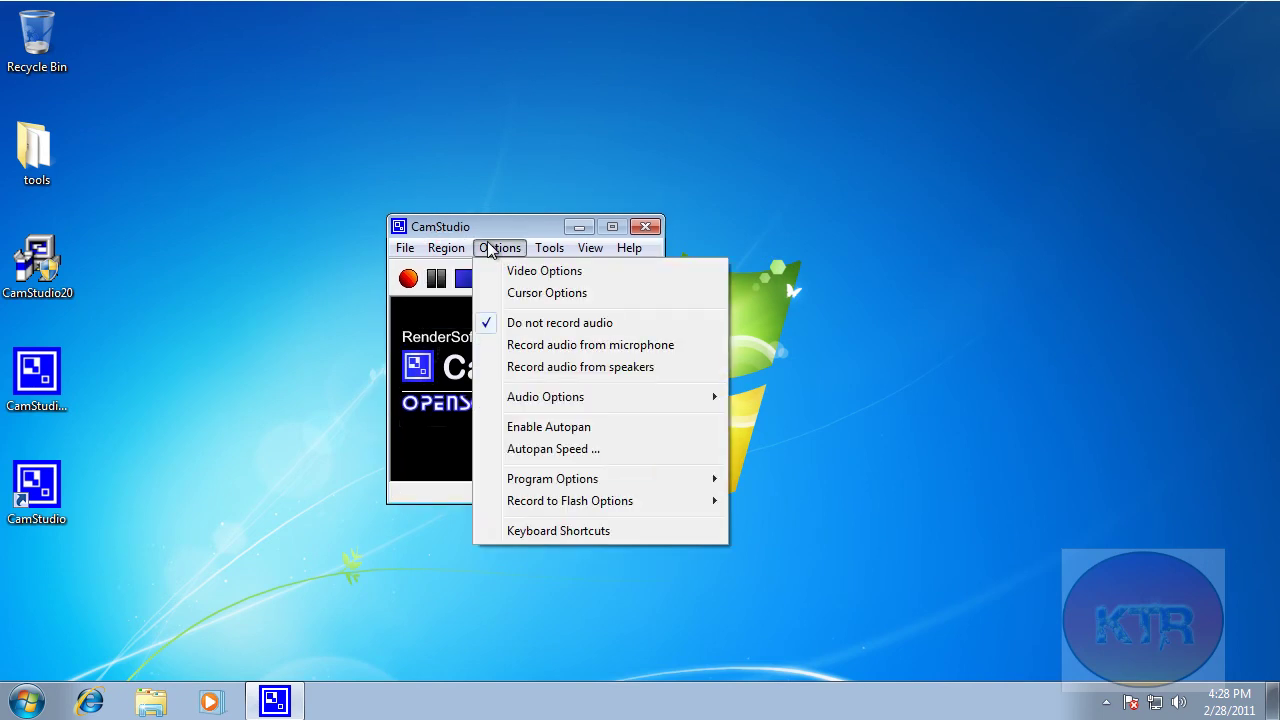
pyautogui.click(600, 273)
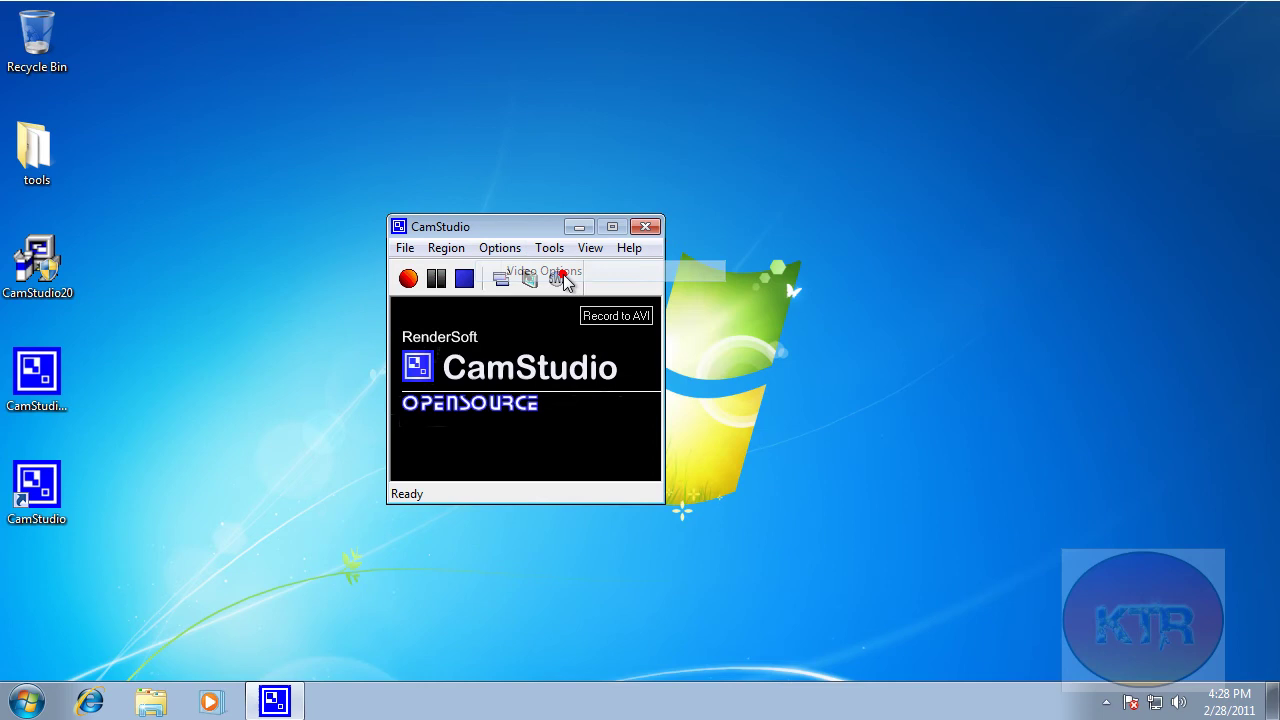
pyautogui.click(605, 210)
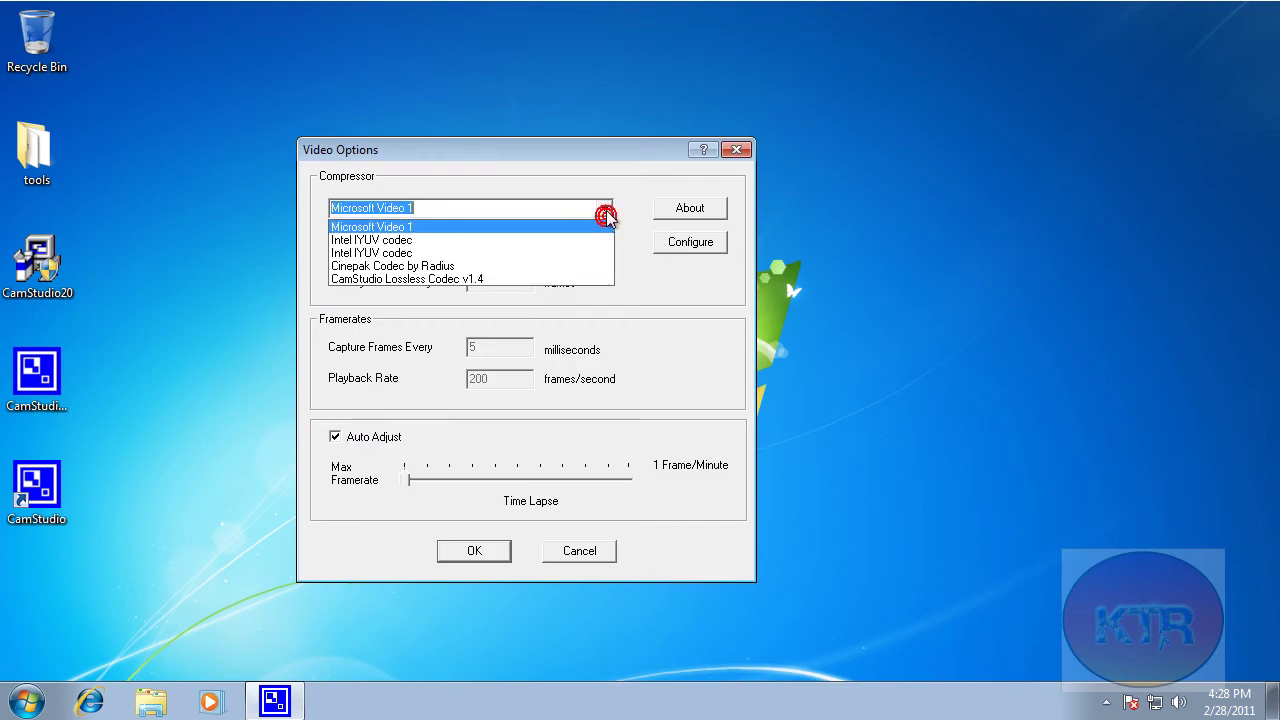
pyautogui.click(503, 275)
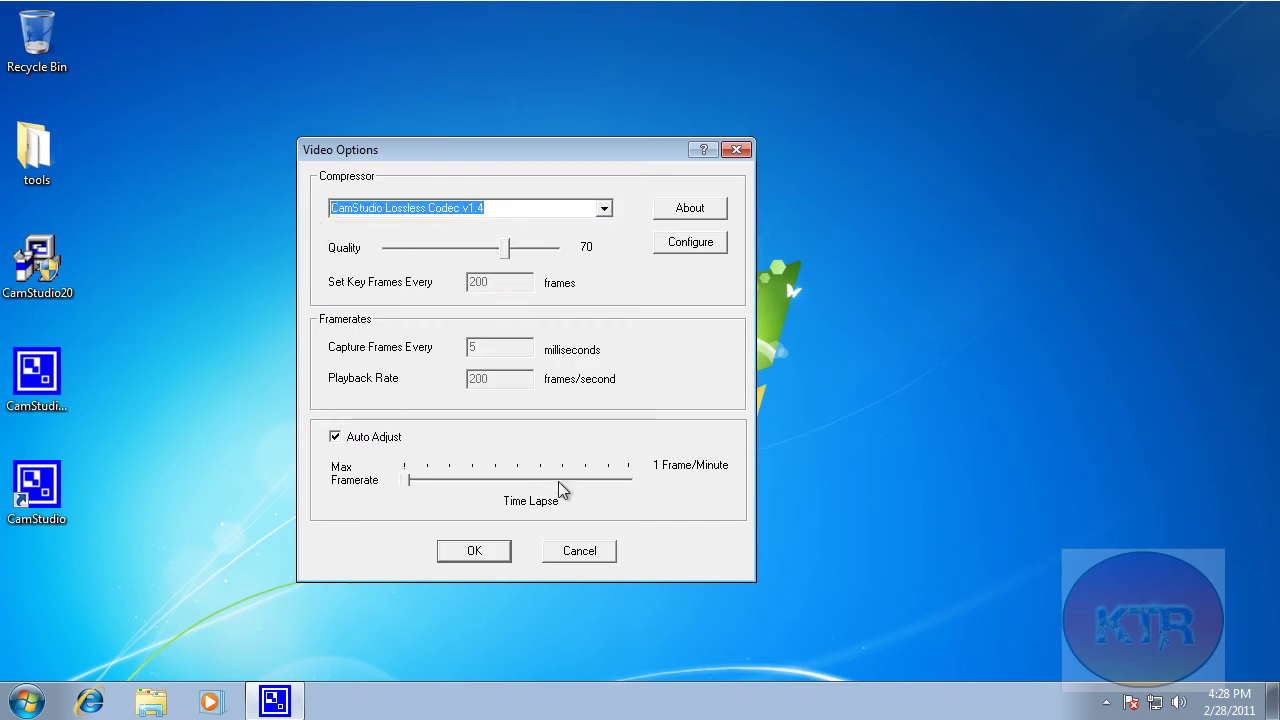
pyautogui.click(336, 441)
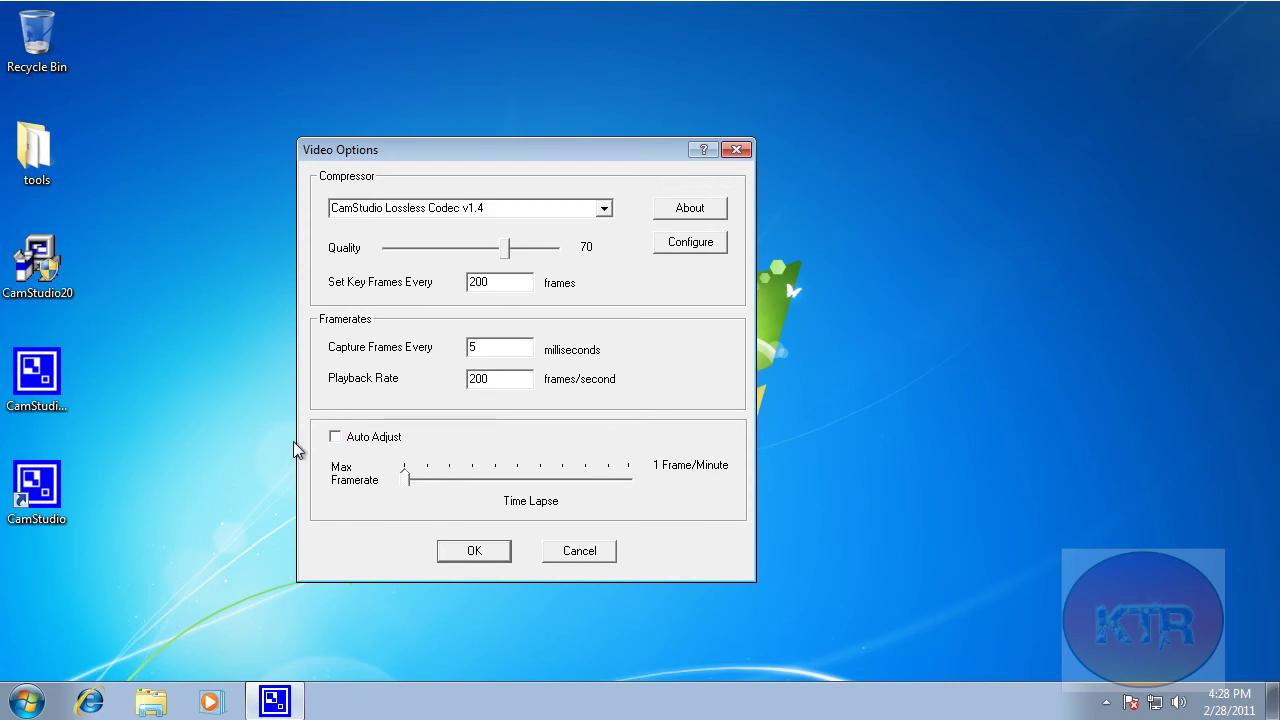
pyautogui.click(356, 441)
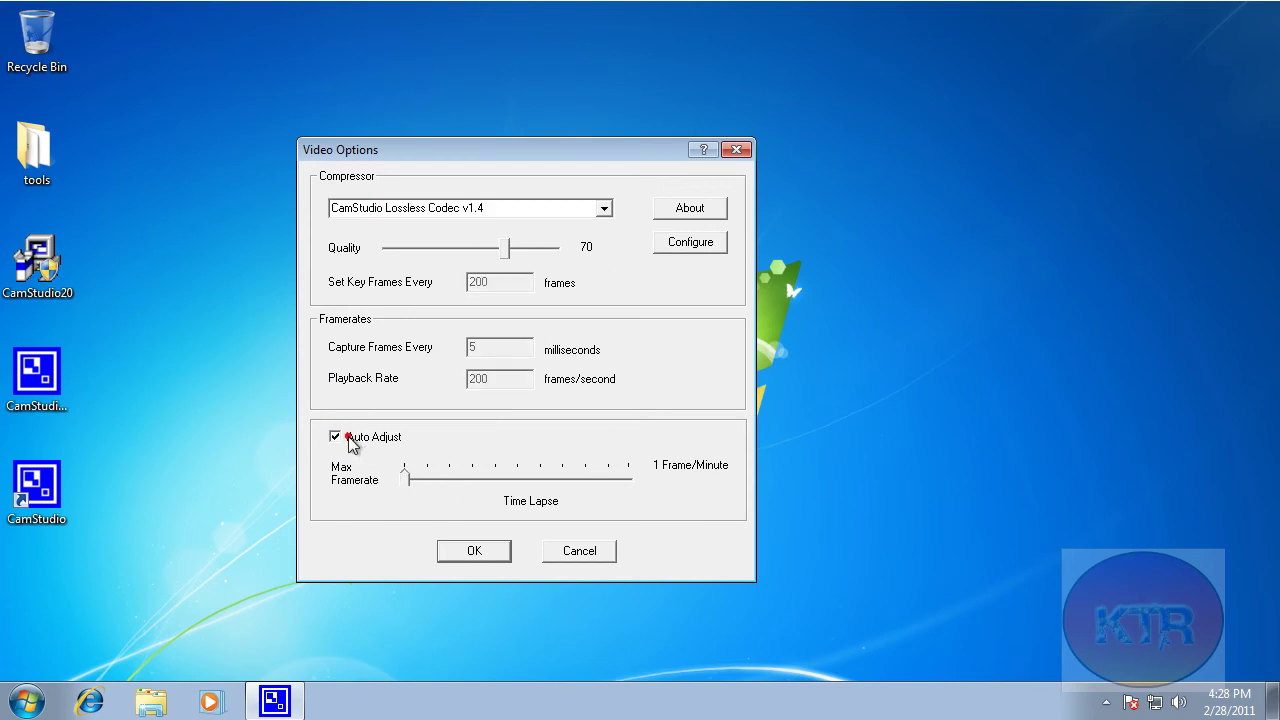
pyautogui.click(614, 552)
pyautogui.click(500, 248)
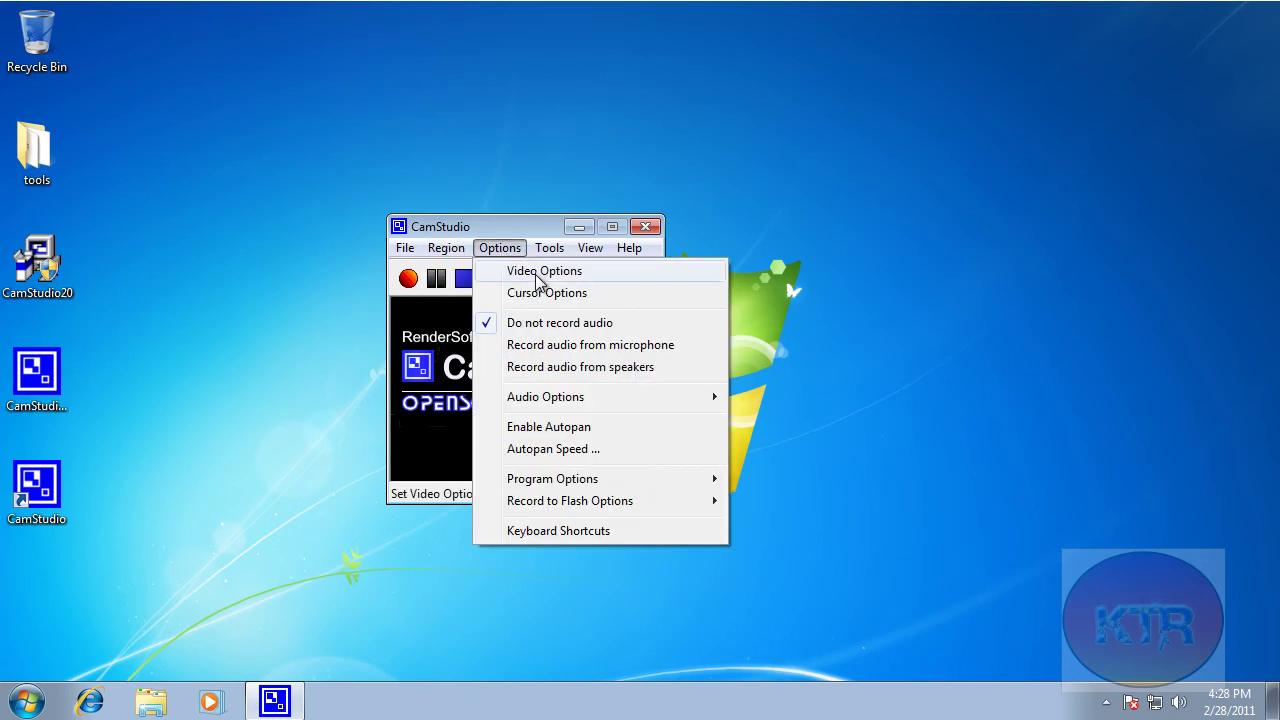
pyautogui.click(519, 246)
pyautogui.click(519, 246)
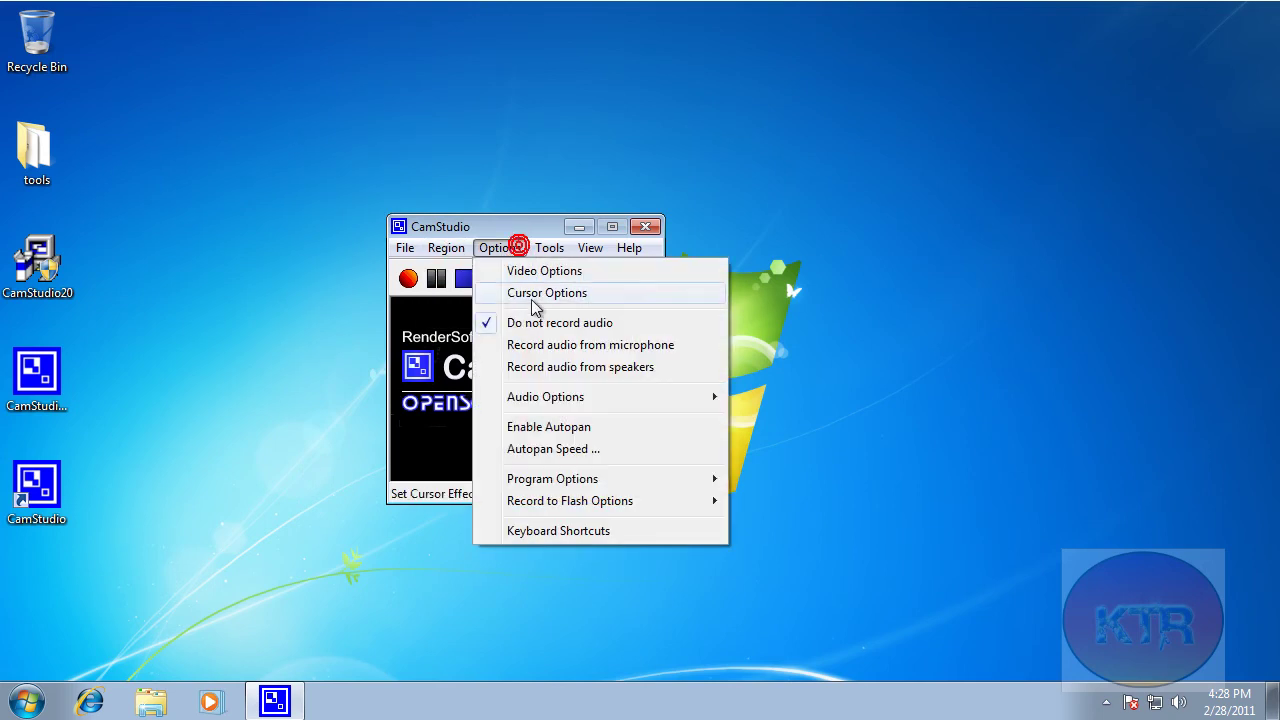
pyautogui.click(533, 298)
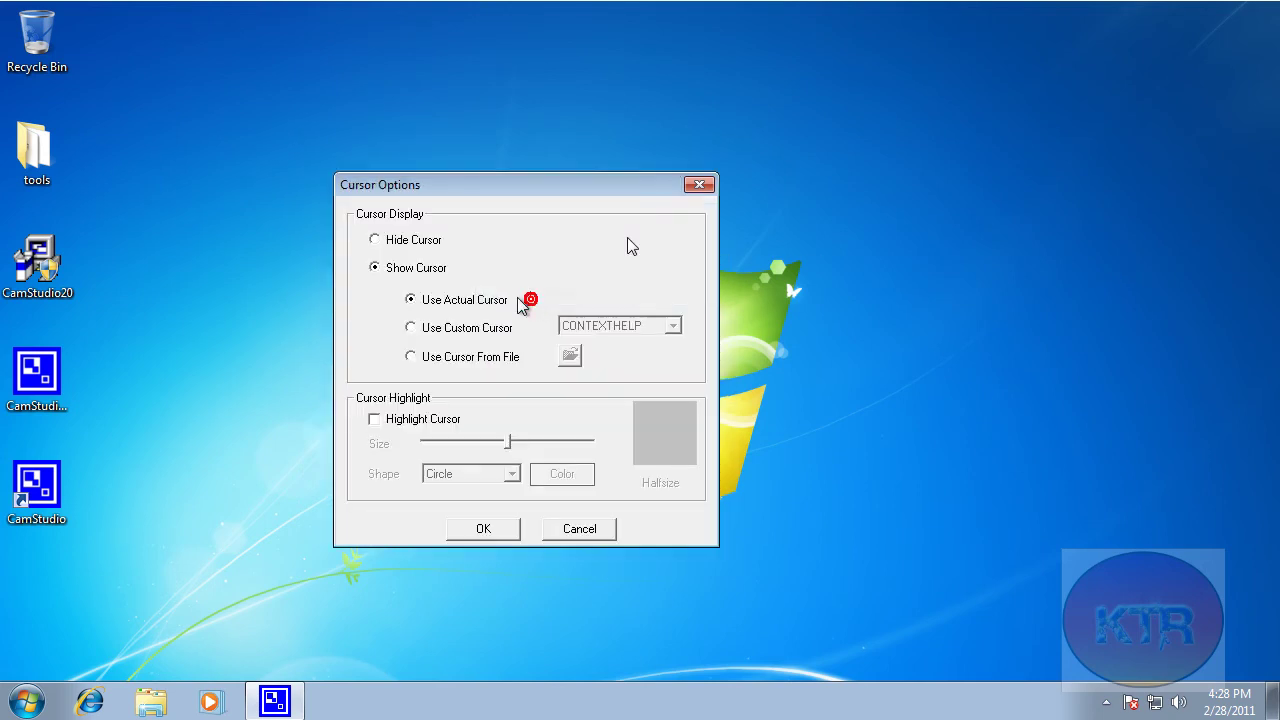
pyautogui.click(374, 240)
pyautogui.click(374, 267)
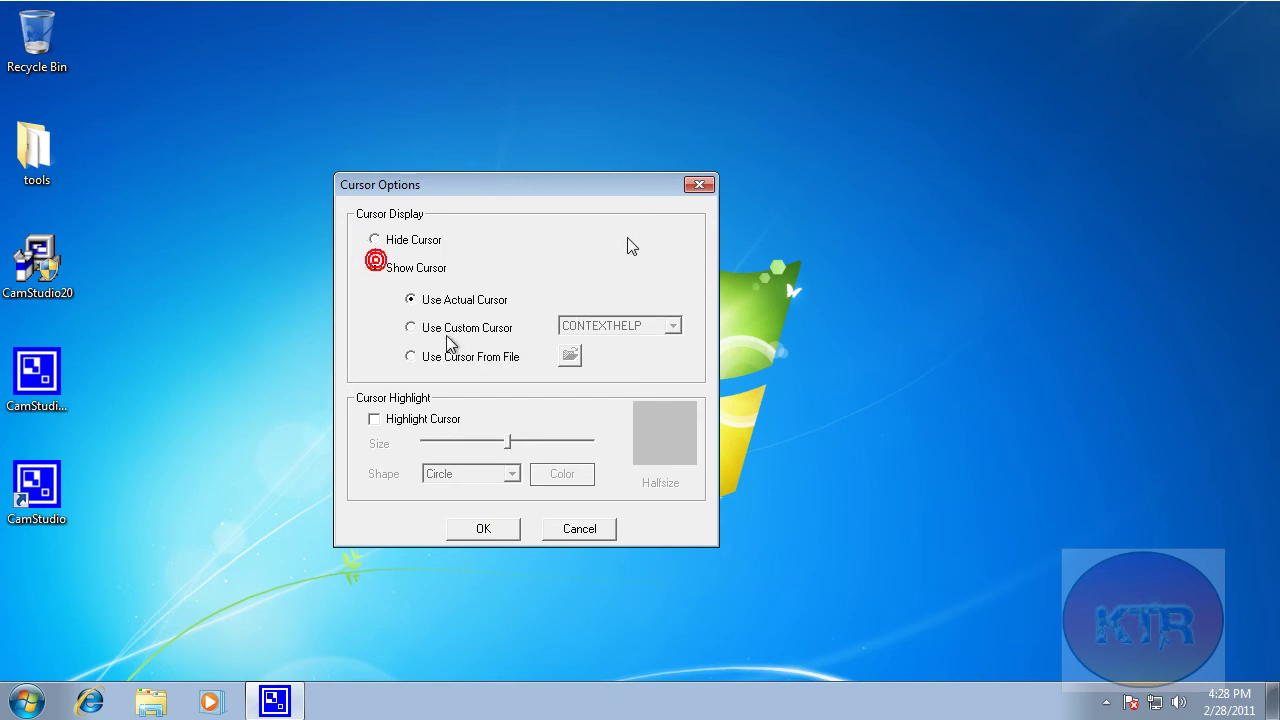
pyautogui.click(376, 420)
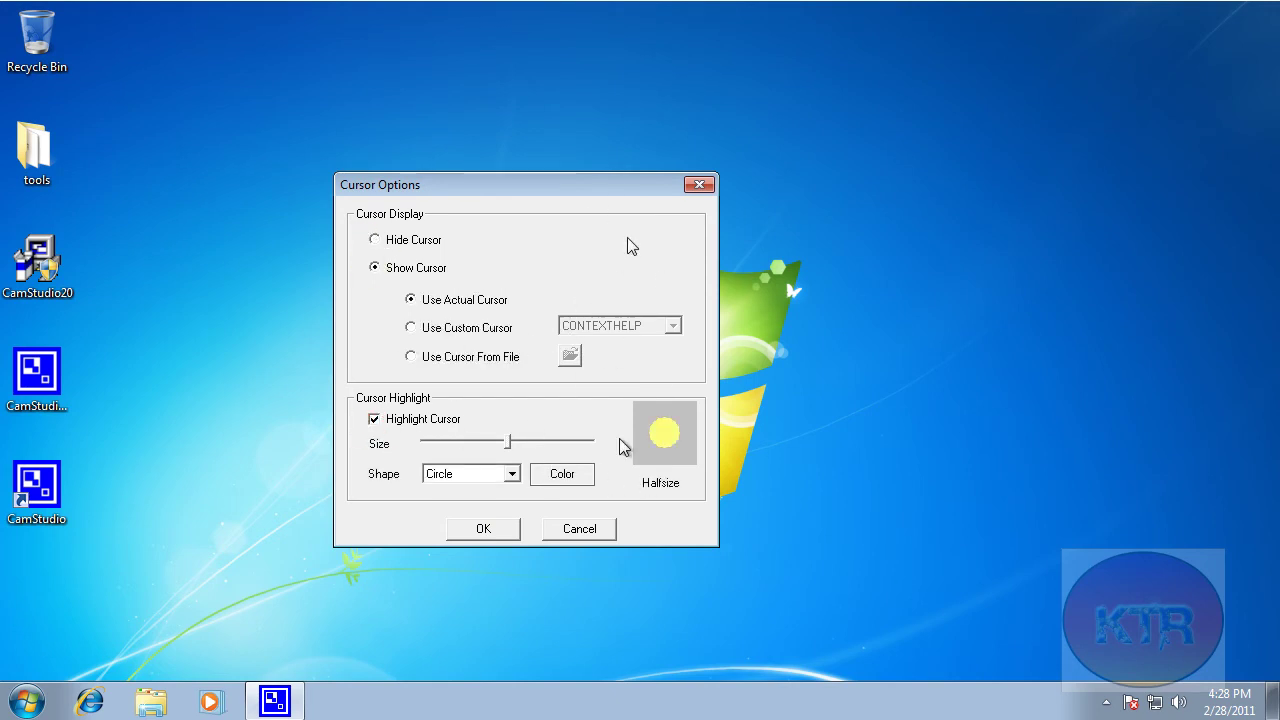
pyautogui.click(402, 419)
pyautogui.click(563, 529)
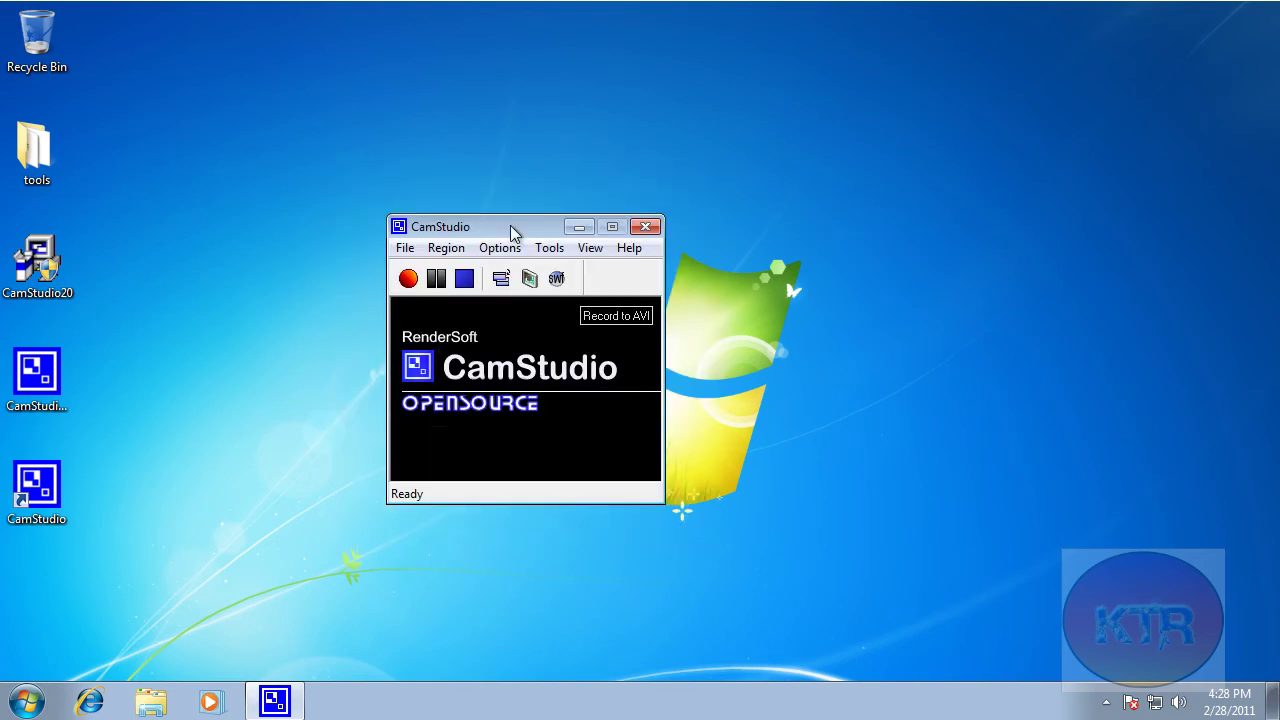
pyautogui.click(500, 247)
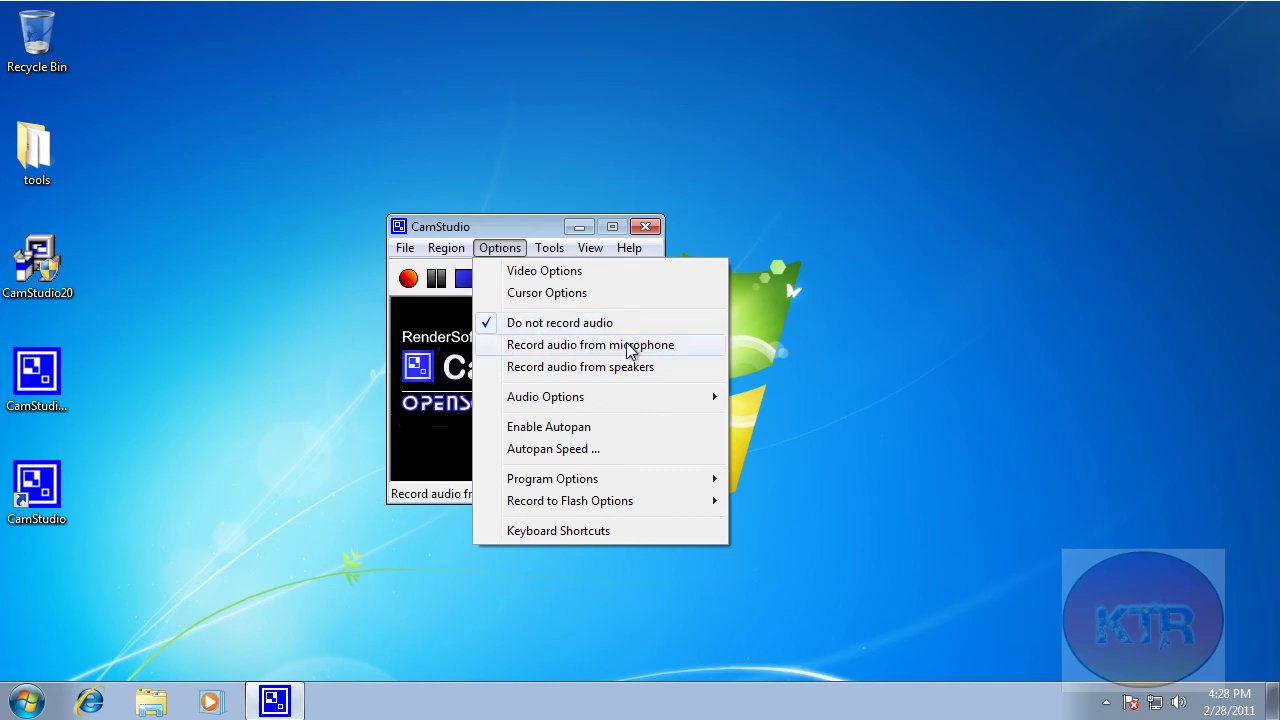
# Step: Try recording audio from speakers, dismiss the error, then choose Do not record audio
pyautogui.click(545, 370)
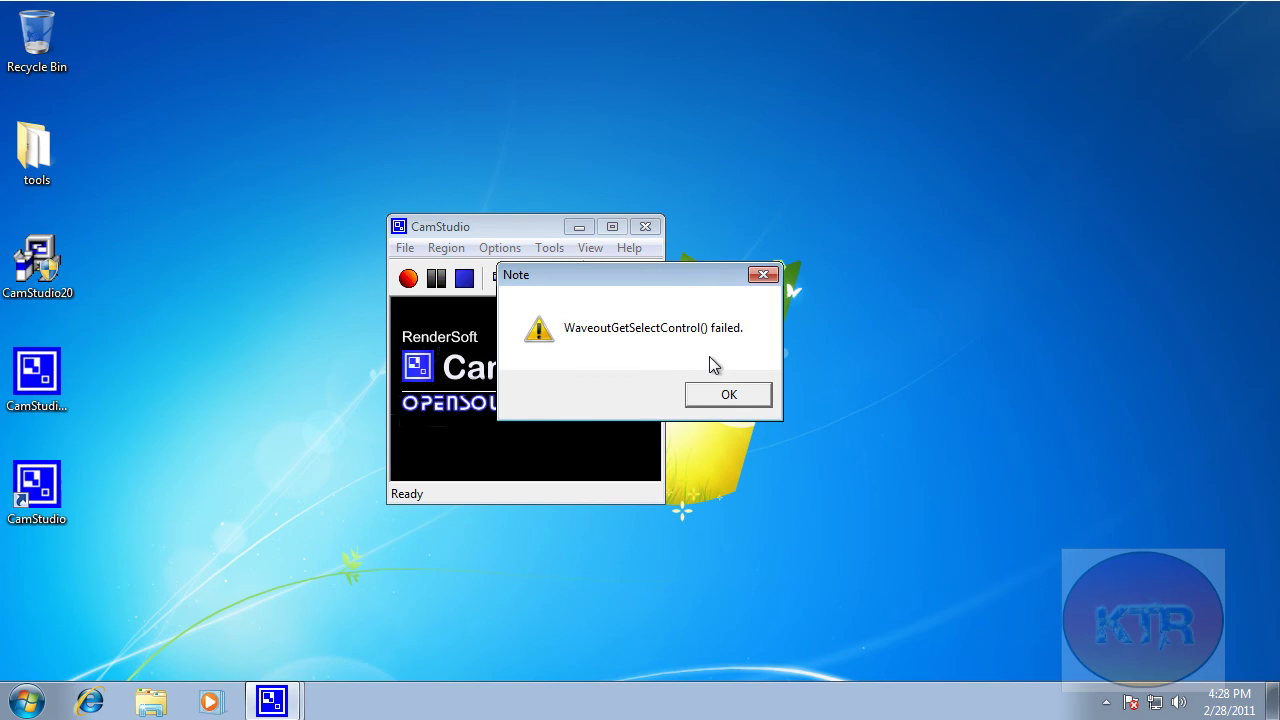
pyautogui.click(707, 397)
pyautogui.click(499, 247)
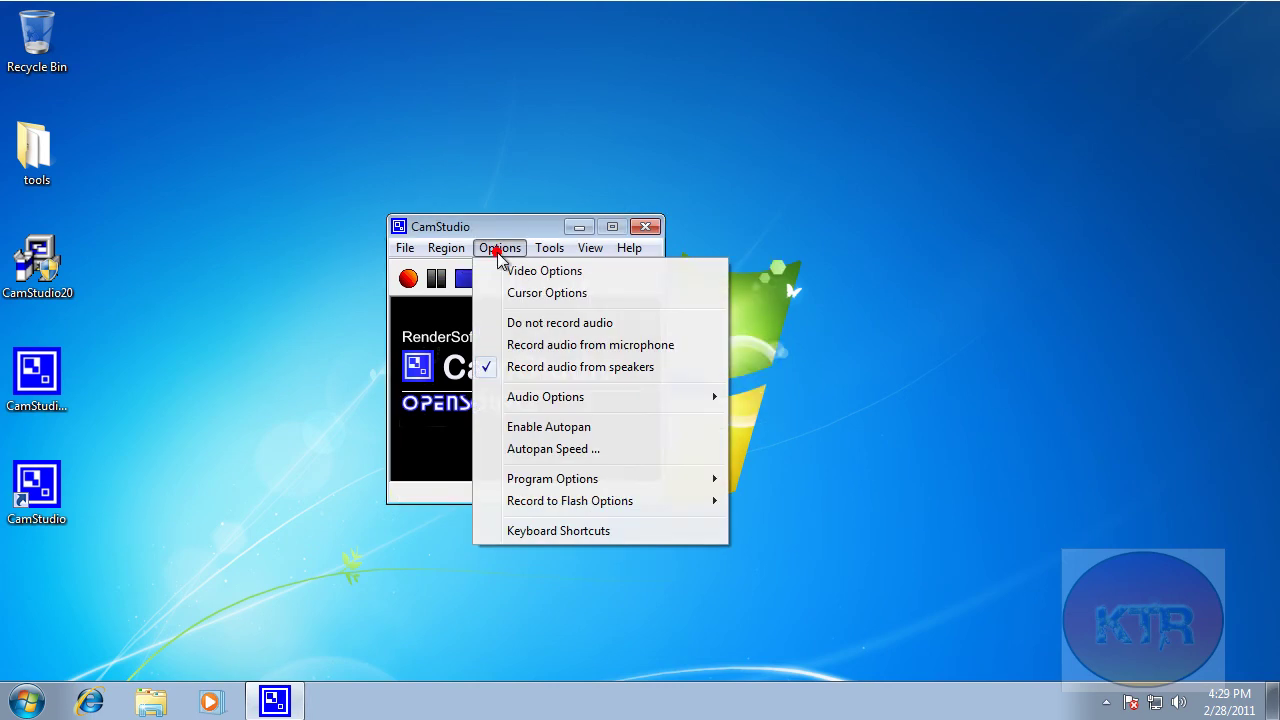
pyautogui.click(537, 322)
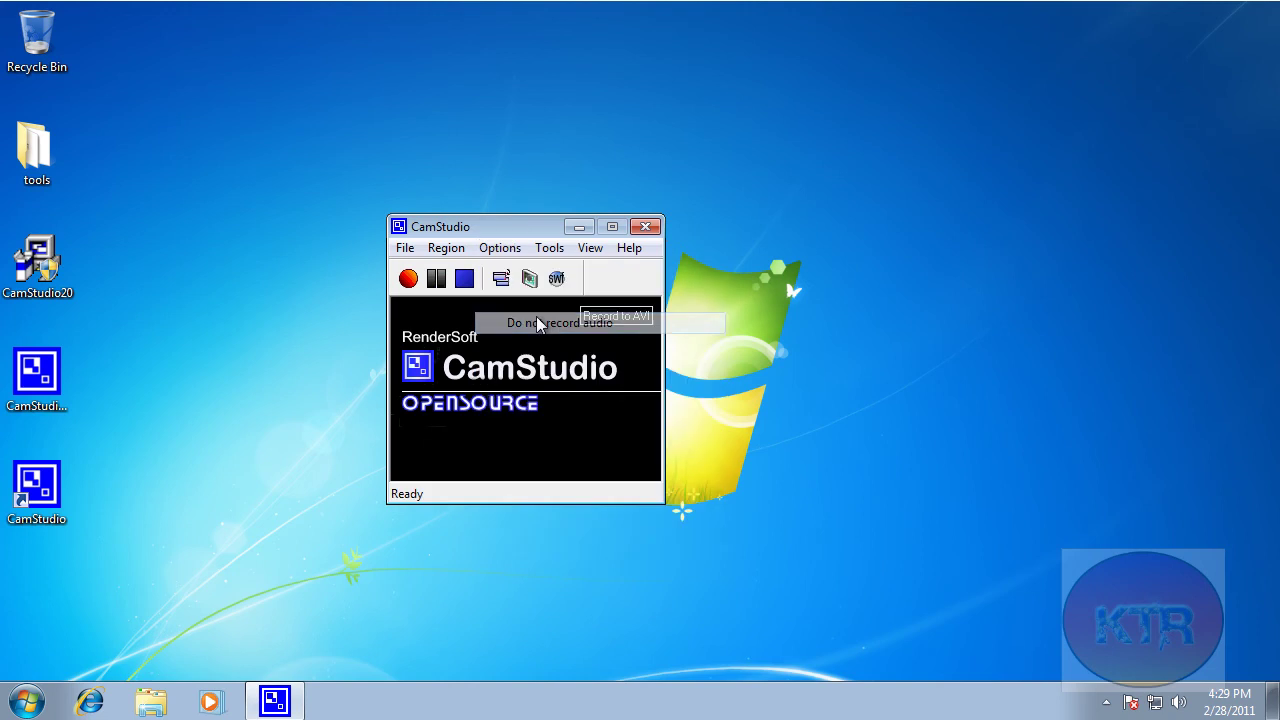
pyautogui.click(503, 252)
pyautogui.click(570, 397)
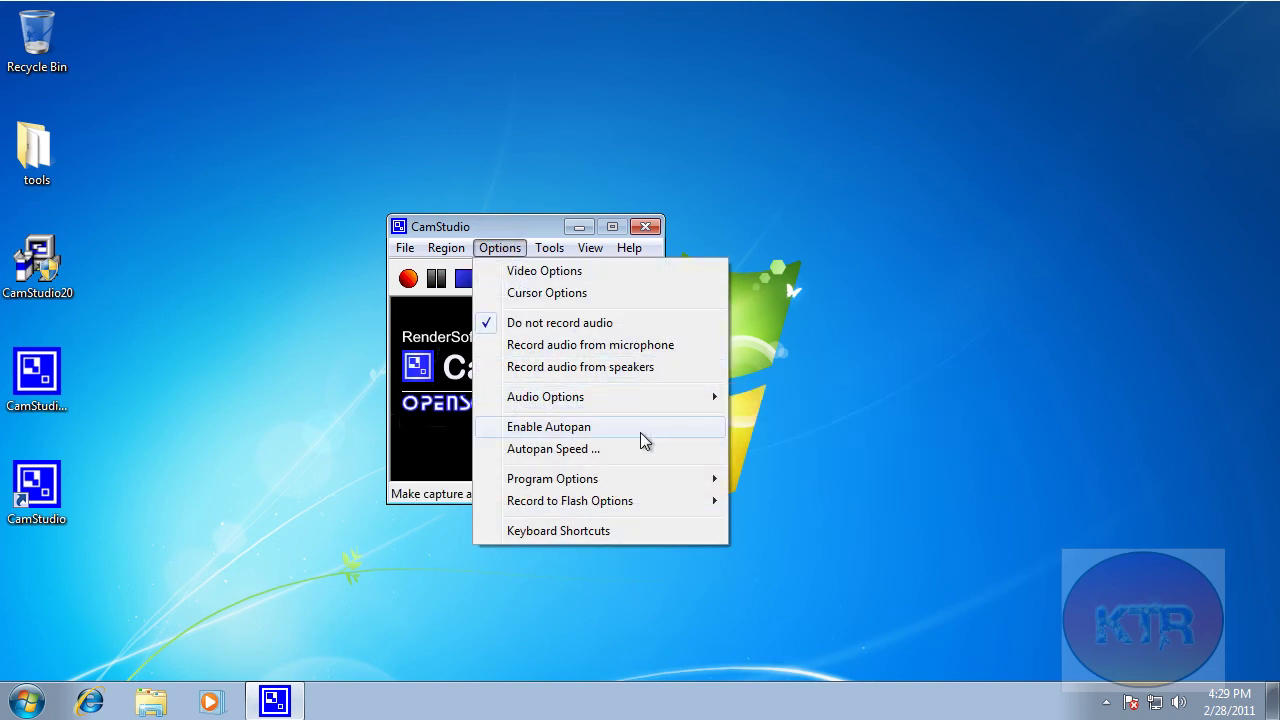
# Step: Enable Autopan and lower the Maximum Pan Speed from 20 to 11
pyautogui.click(562, 430)
pyautogui.click(490, 249)
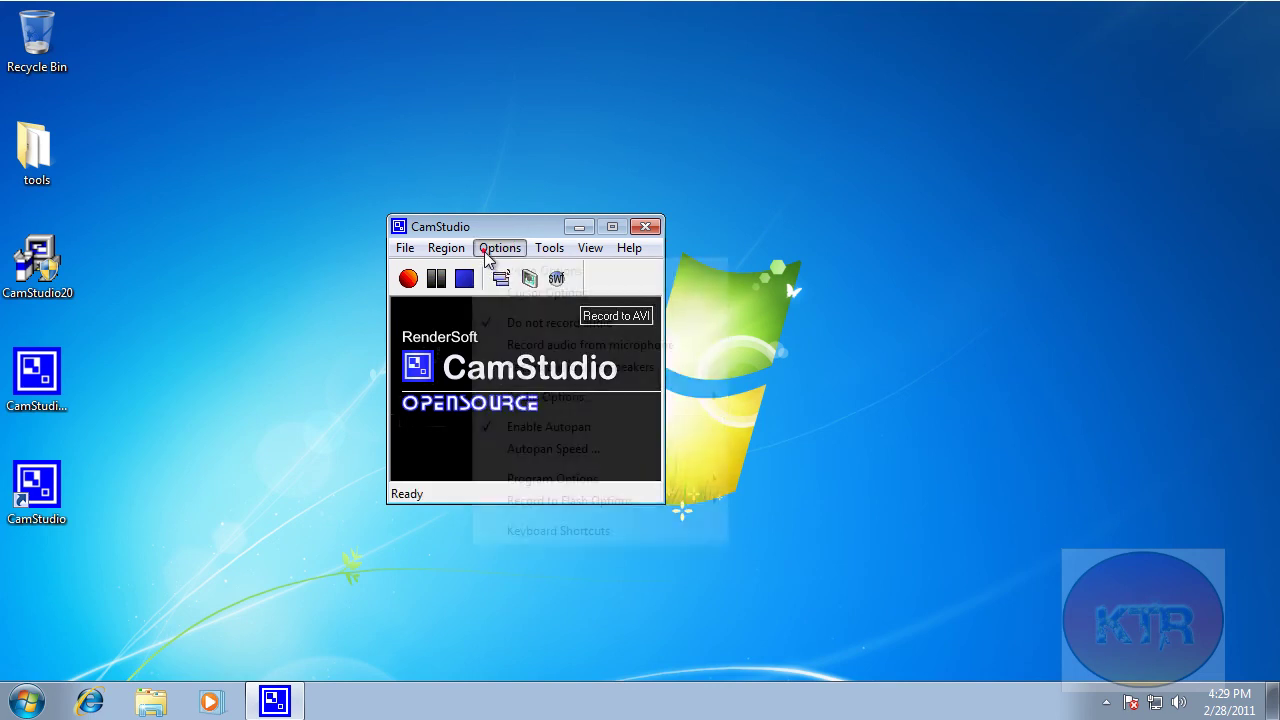
pyautogui.click(540, 449)
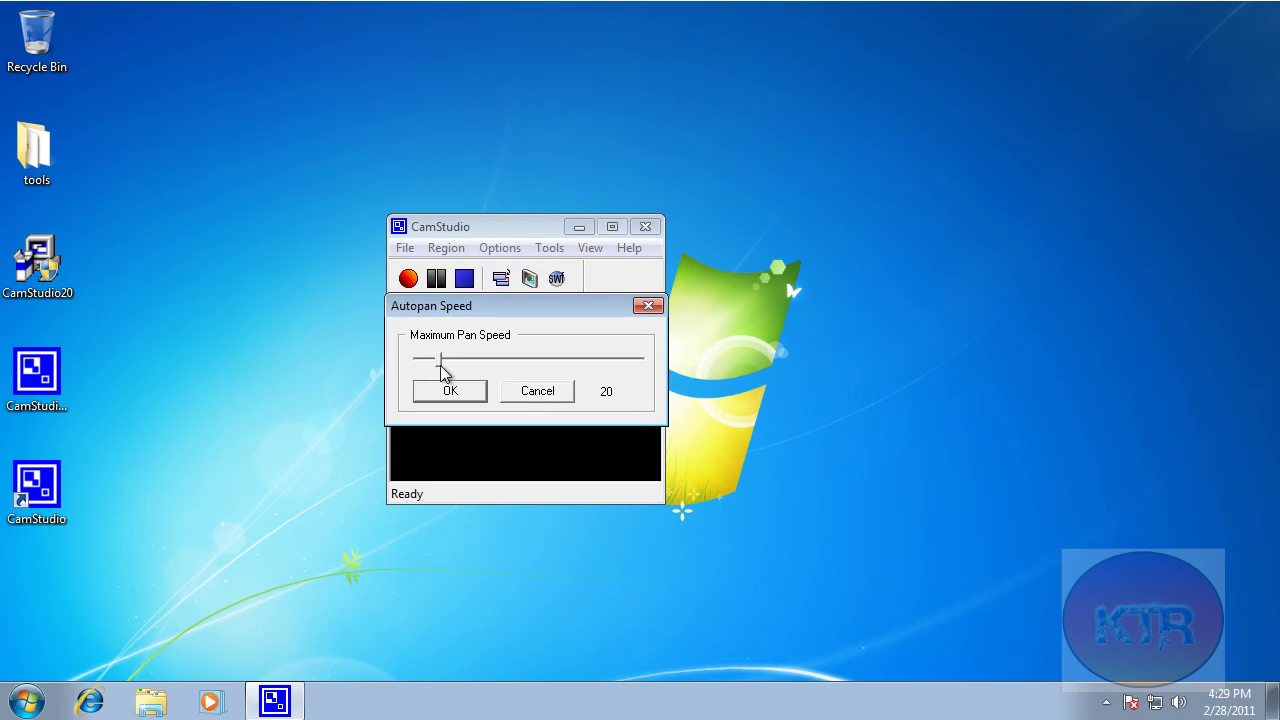
pyautogui.moveTo(440, 365); pyautogui.dragTo(429, 367)
pyautogui.click(447, 391)
pyautogui.click(495, 250)
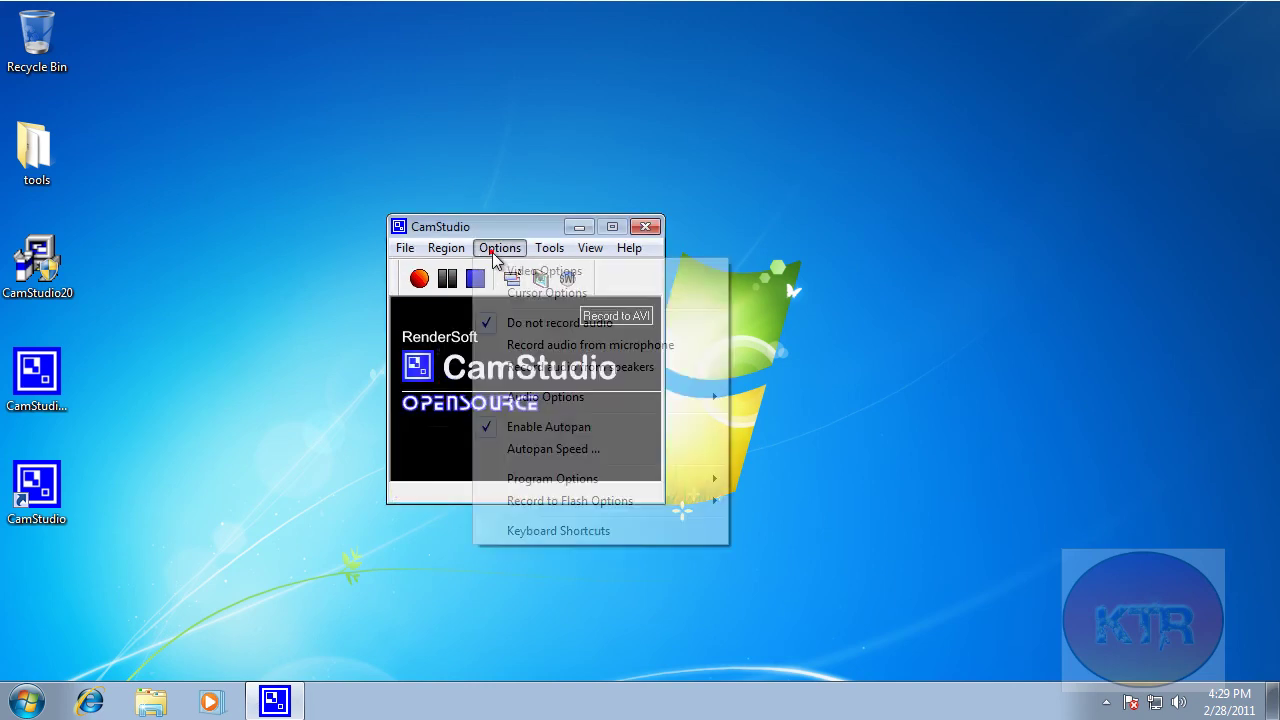
pyautogui.click(1011, 463)
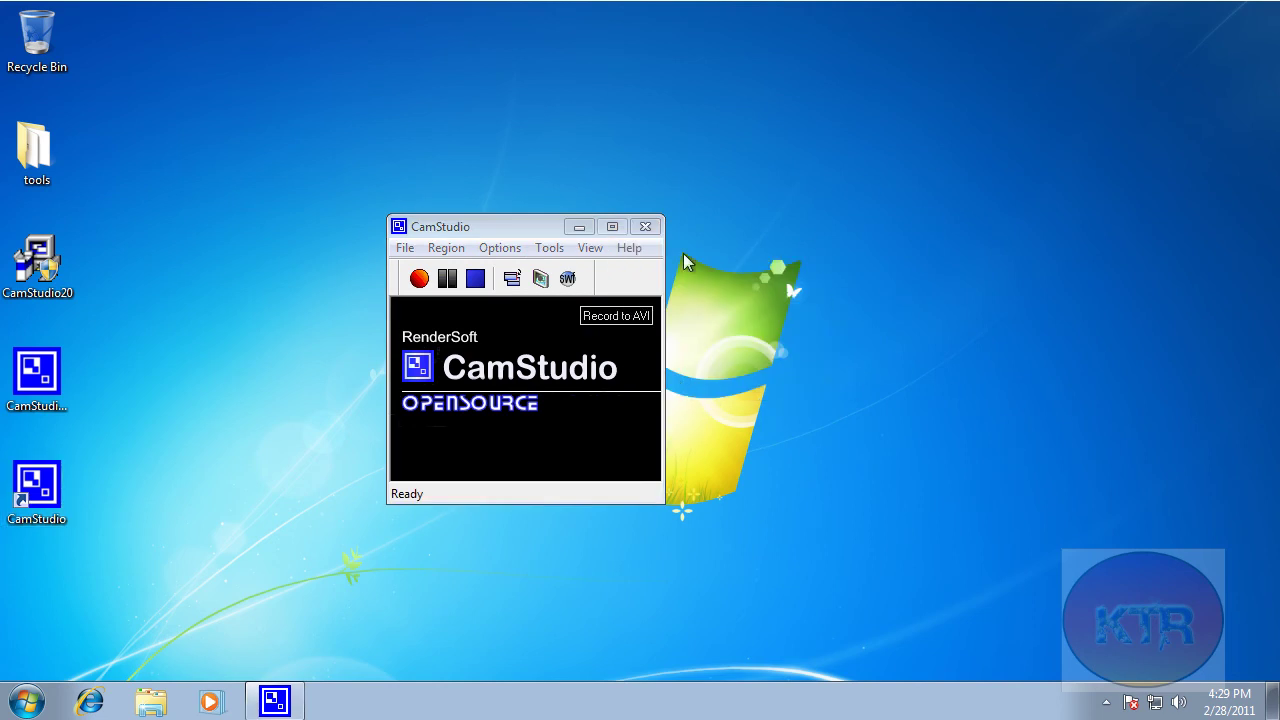
pyautogui.click(446, 250)
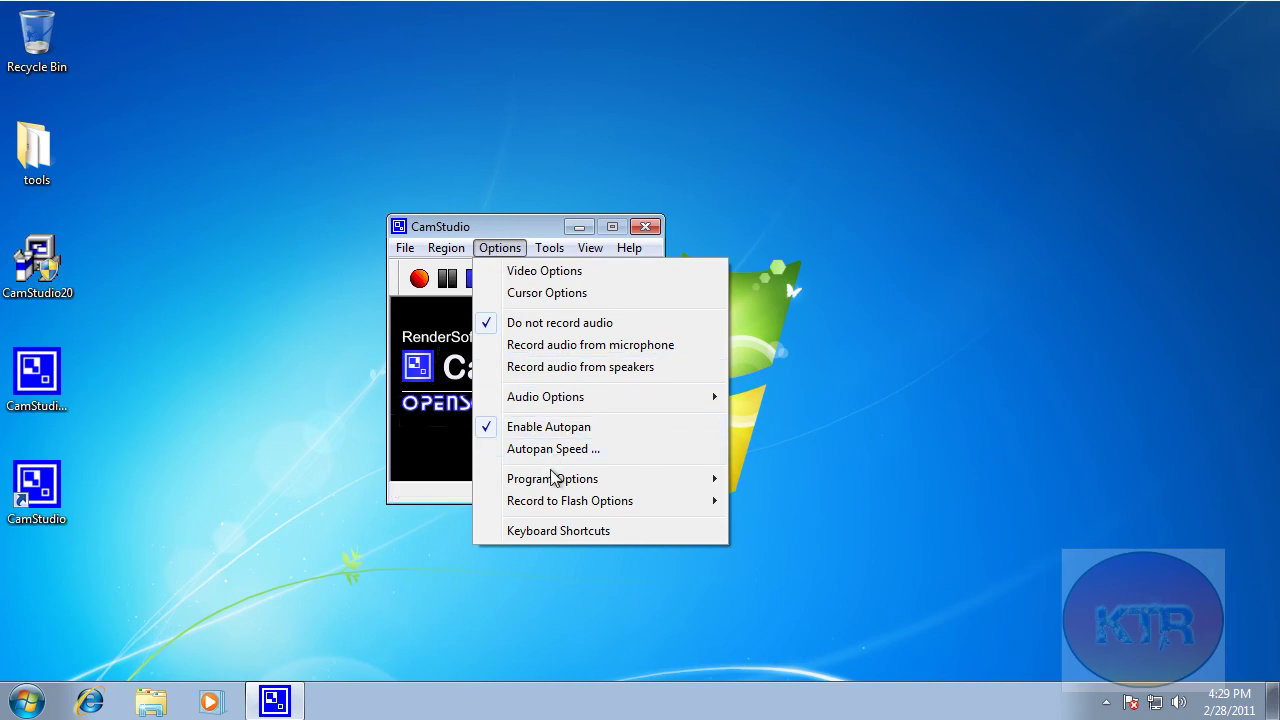
# Step: Enable 'Hide flashing rectangle during recording' and 'Minimize program on start recording' in Program Options
pyautogui.moveTo(556, 481)
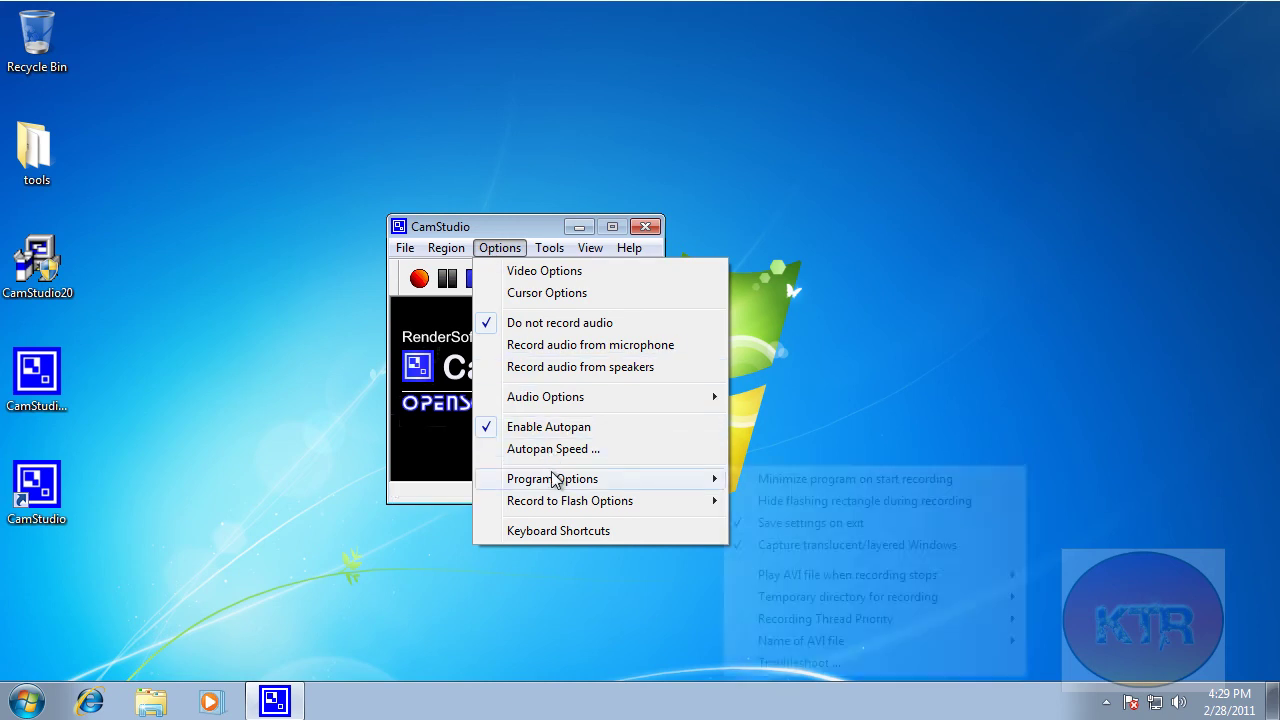
pyautogui.click(774, 510)
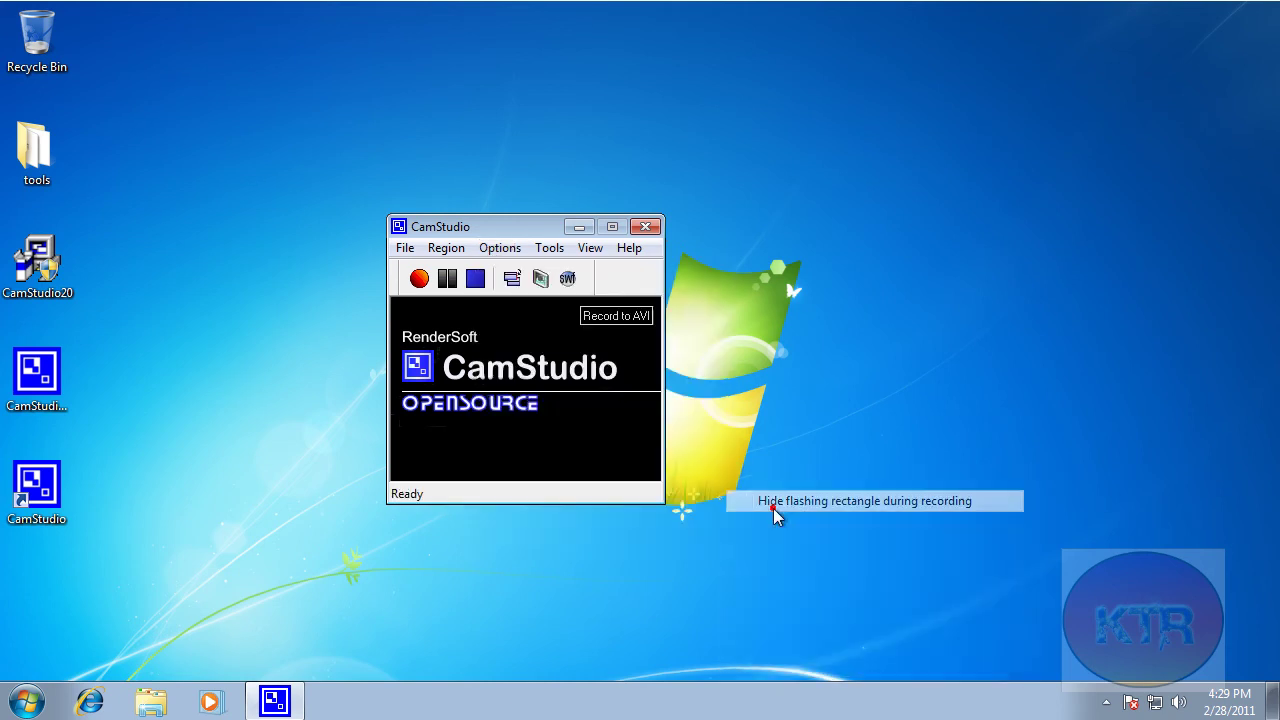
pyautogui.click(500, 248)
pyautogui.moveTo(563, 478)
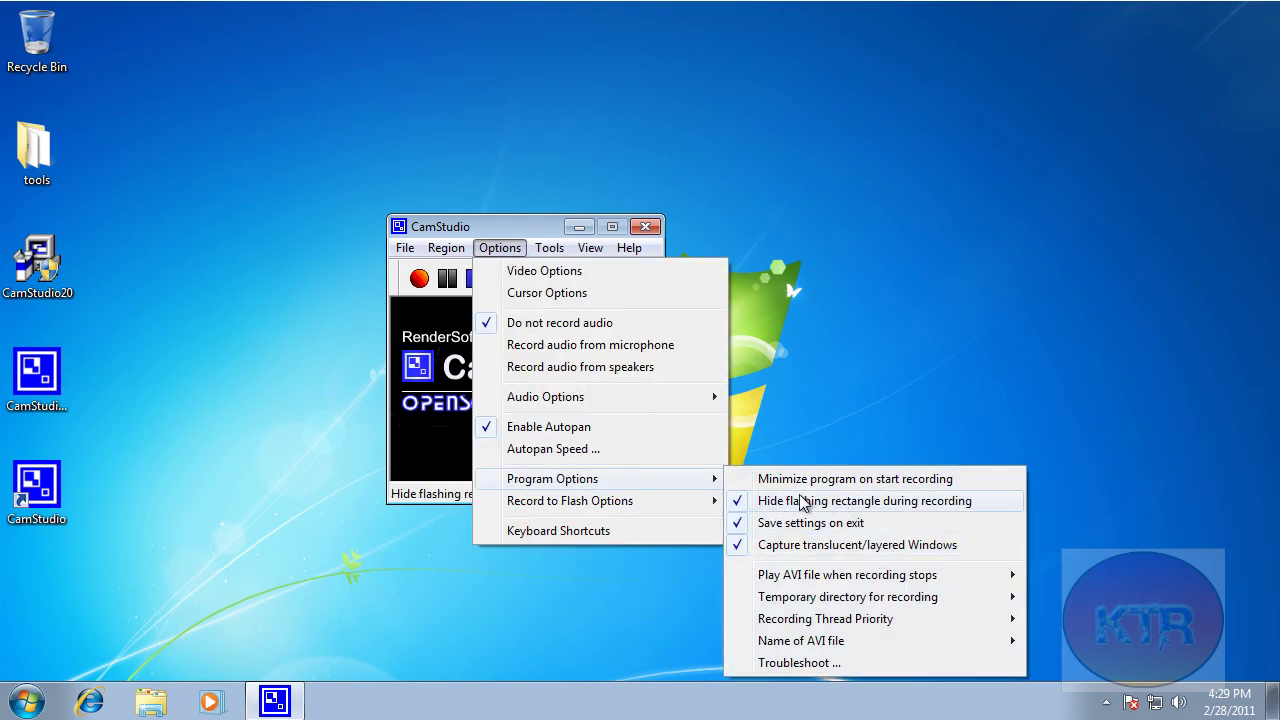
pyautogui.click(800, 488)
pyautogui.click(500, 247)
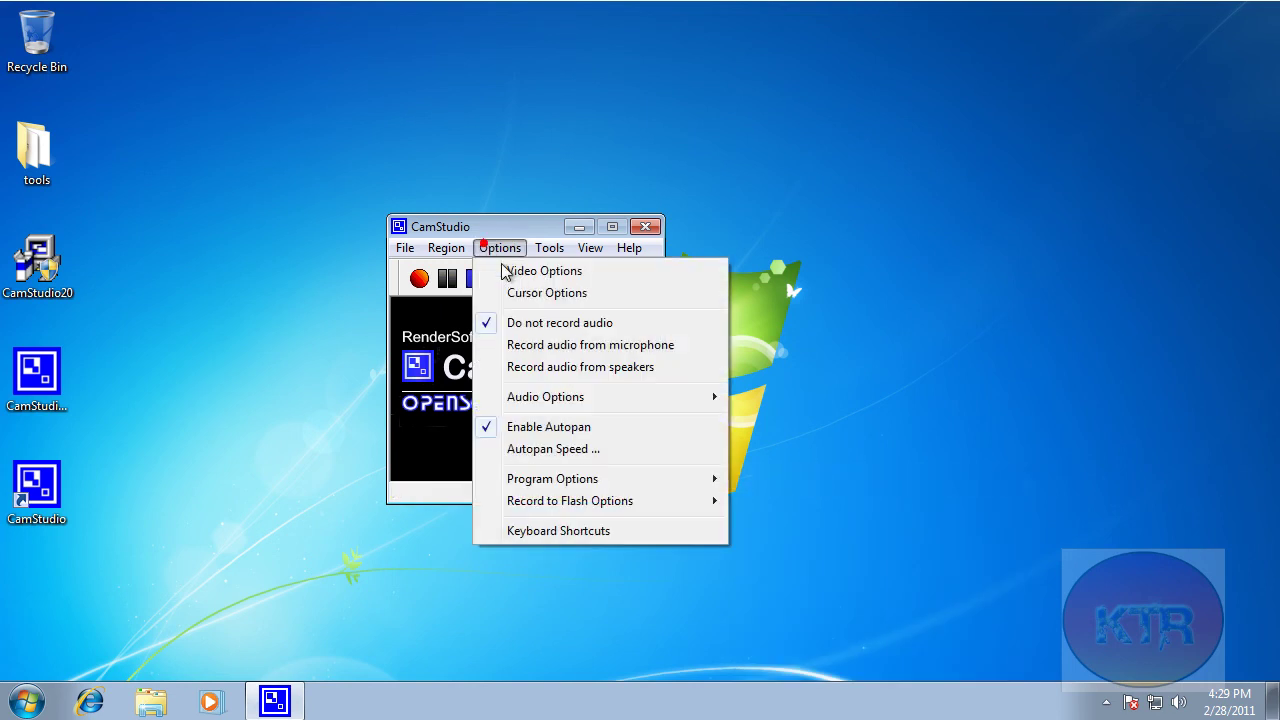
pyautogui.moveTo(598, 482)
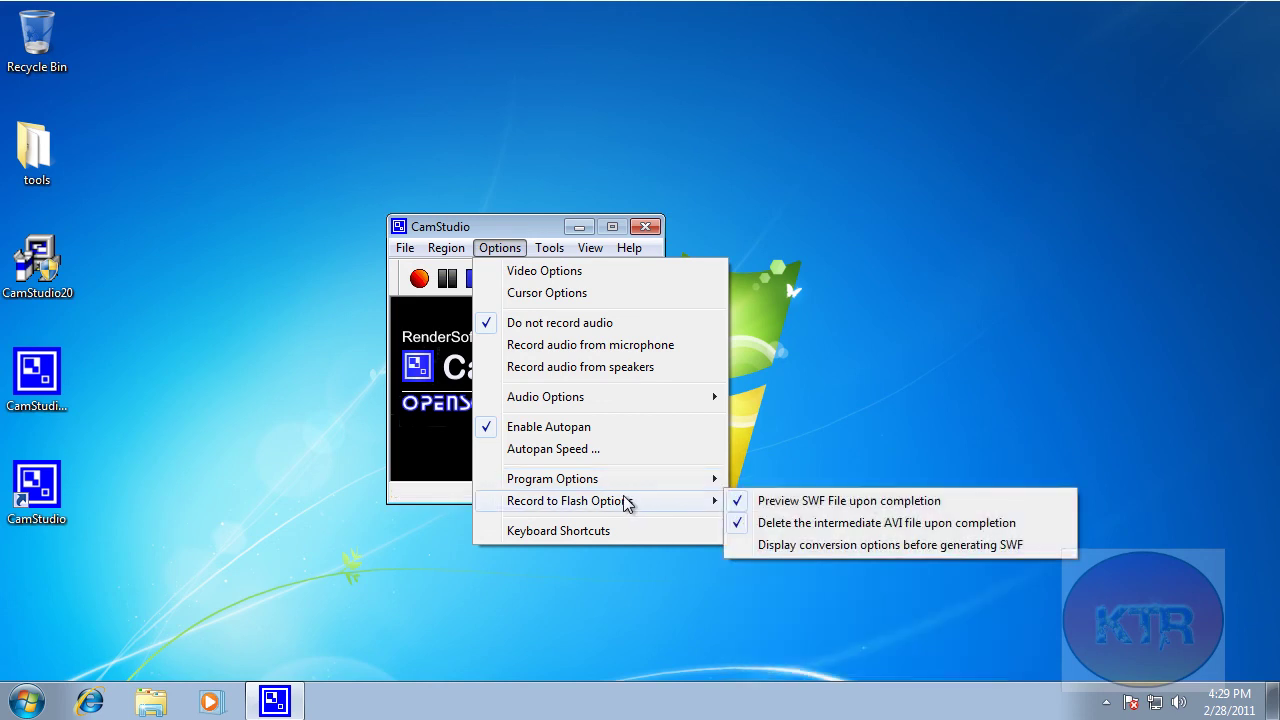
pyautogui.click(612, 535)
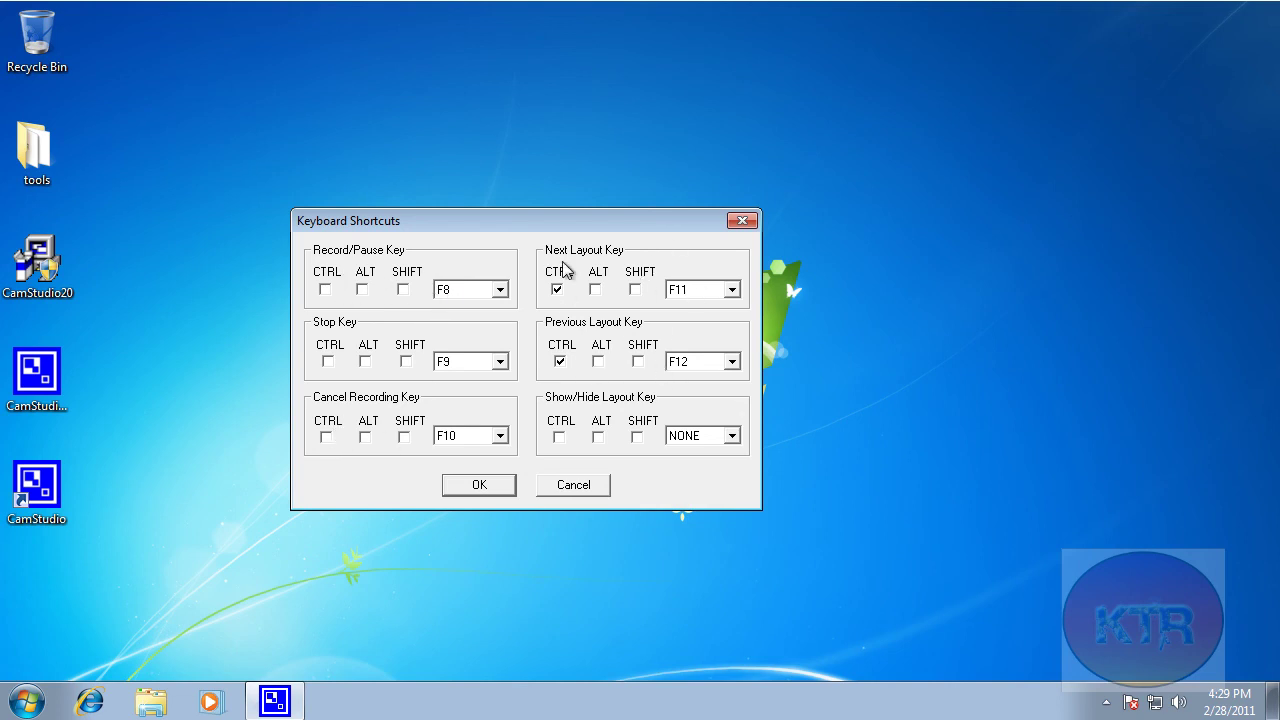
pyautogui.click(596, 496)
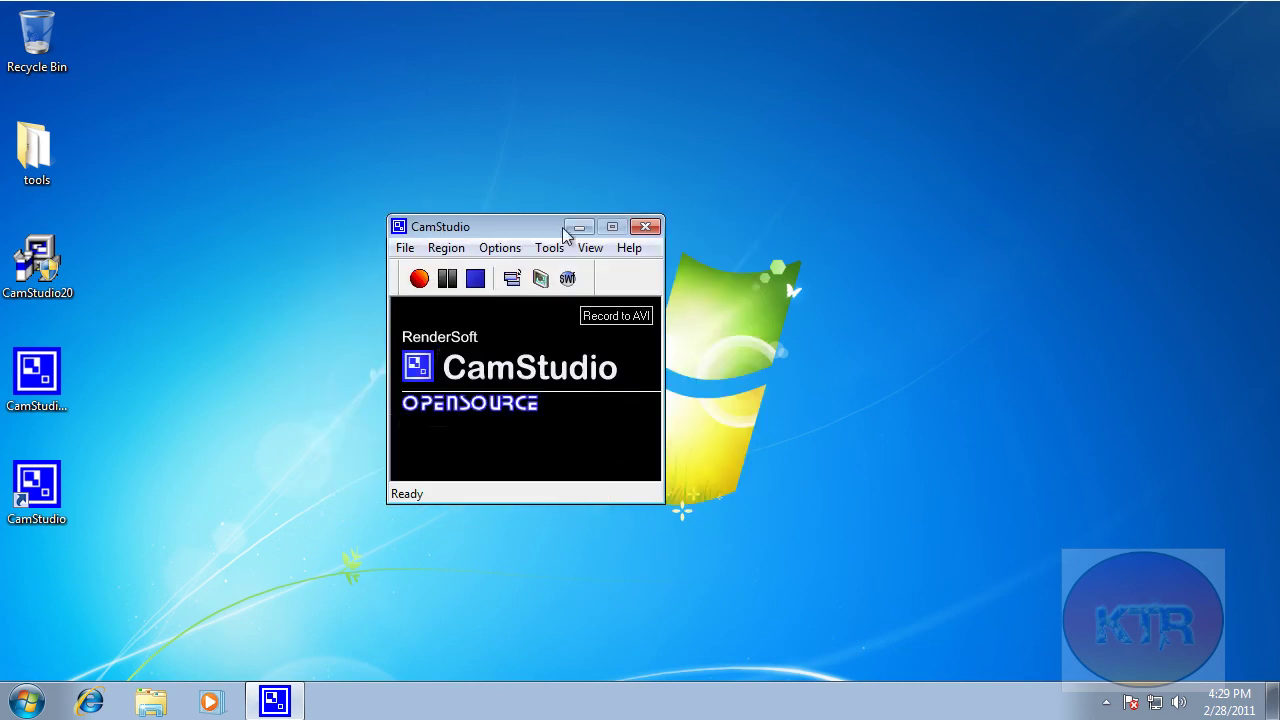
pyautogui.click(501, 248)
pyautogui.moveTo(539, 253)
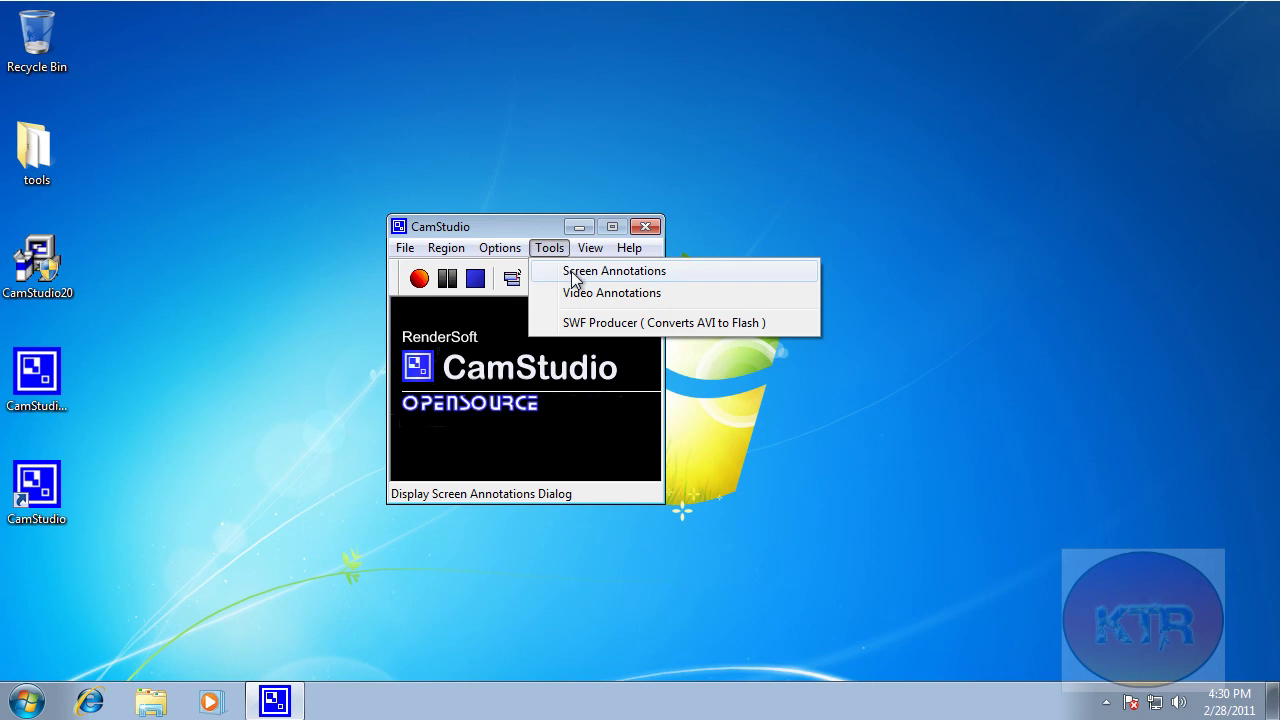
pyautogui.moveTo(586, 253)
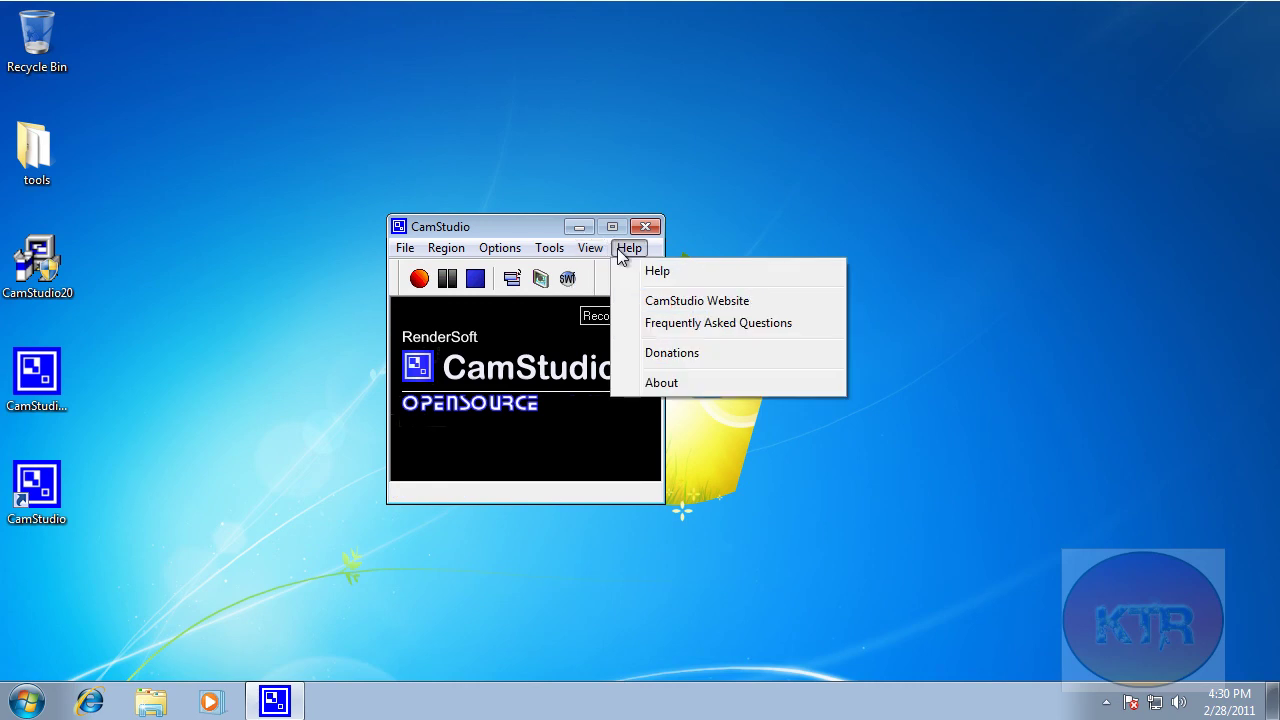
pyautogui.click(643, 381)
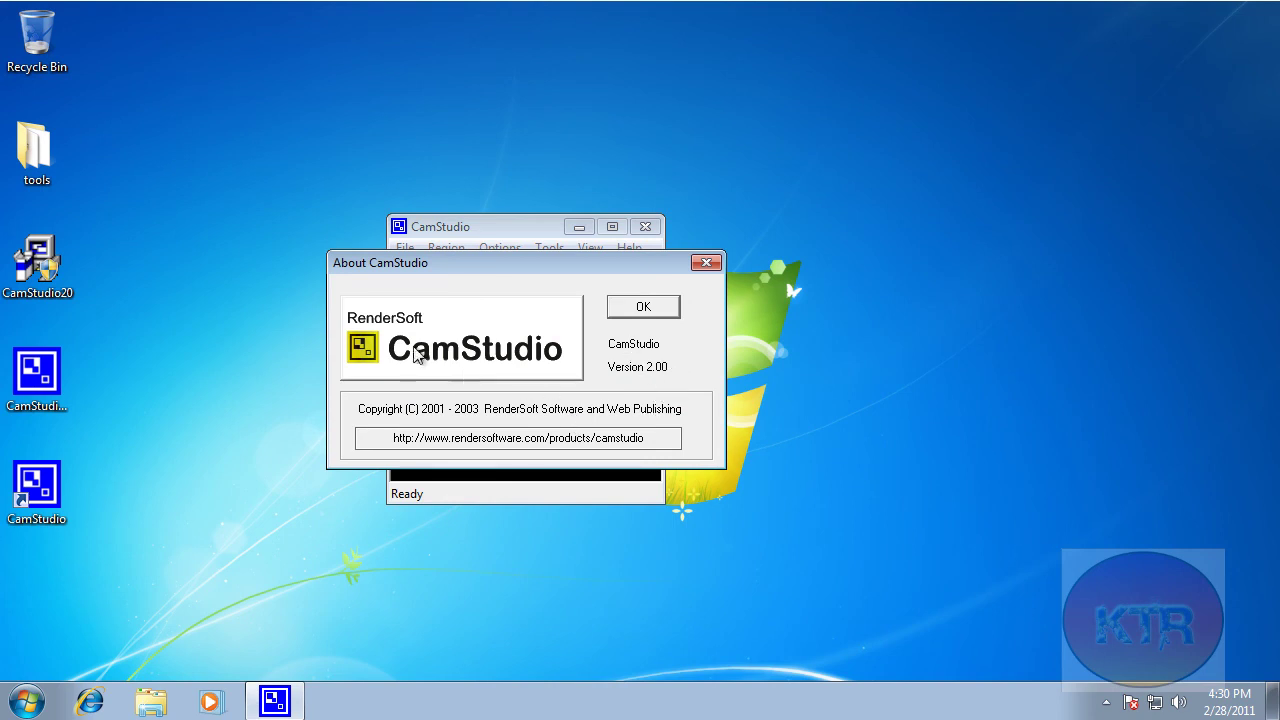
pyautogui.click(643, 306)
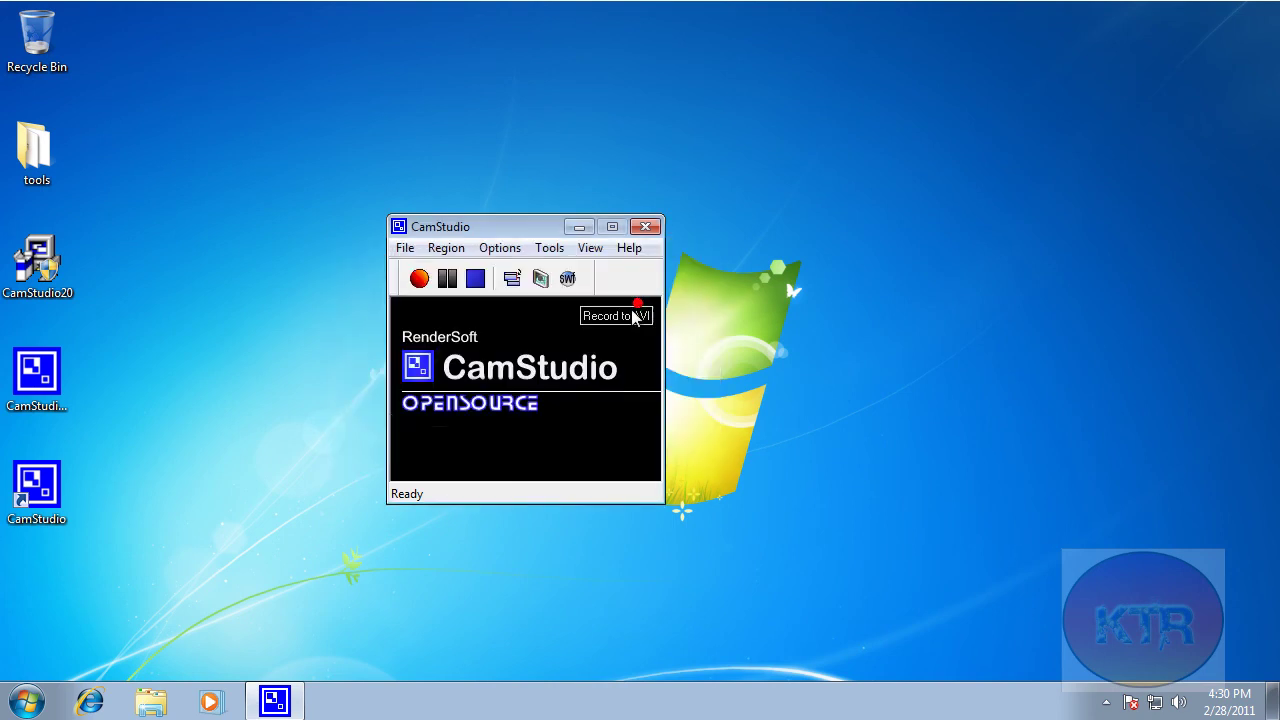
# Step: Record a short screen capture, then restore CamStudio from the tray and stop it
pyautogui.click(422, 281)
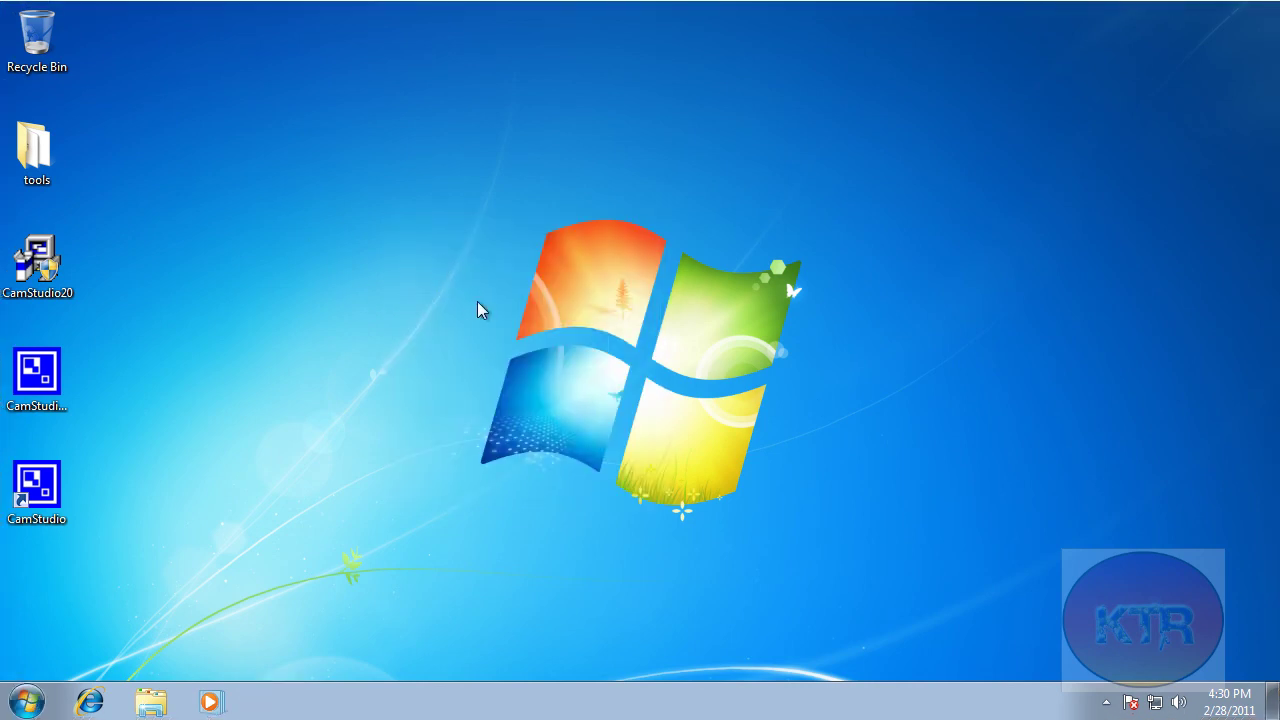
pyautogui.click(1106, 702)
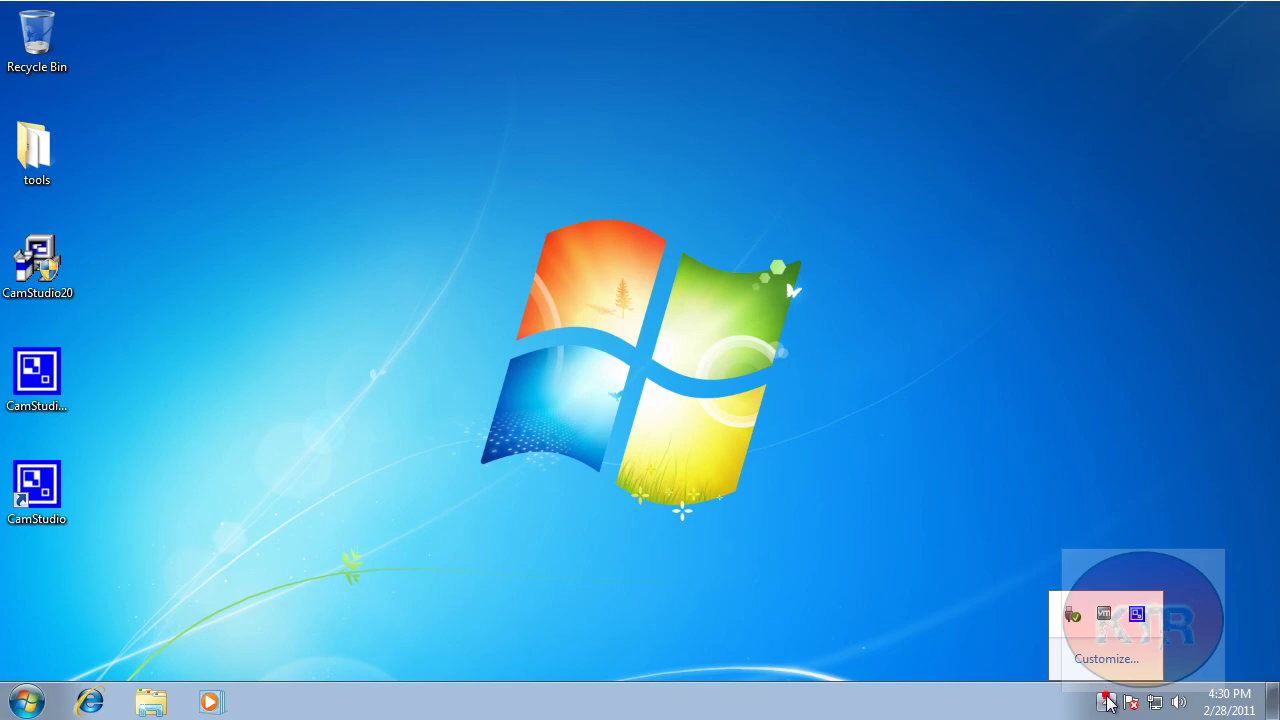
pyautogui.click(1124, 620)
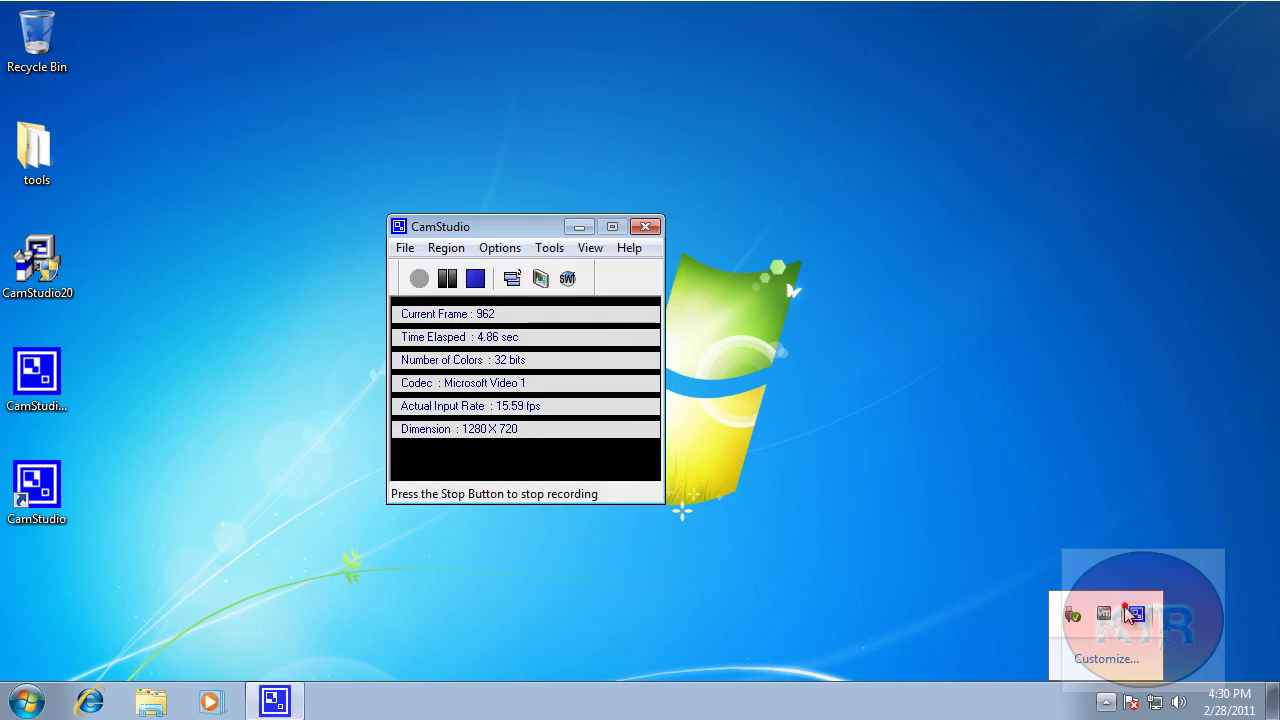
pyautogui.click(475, 279)
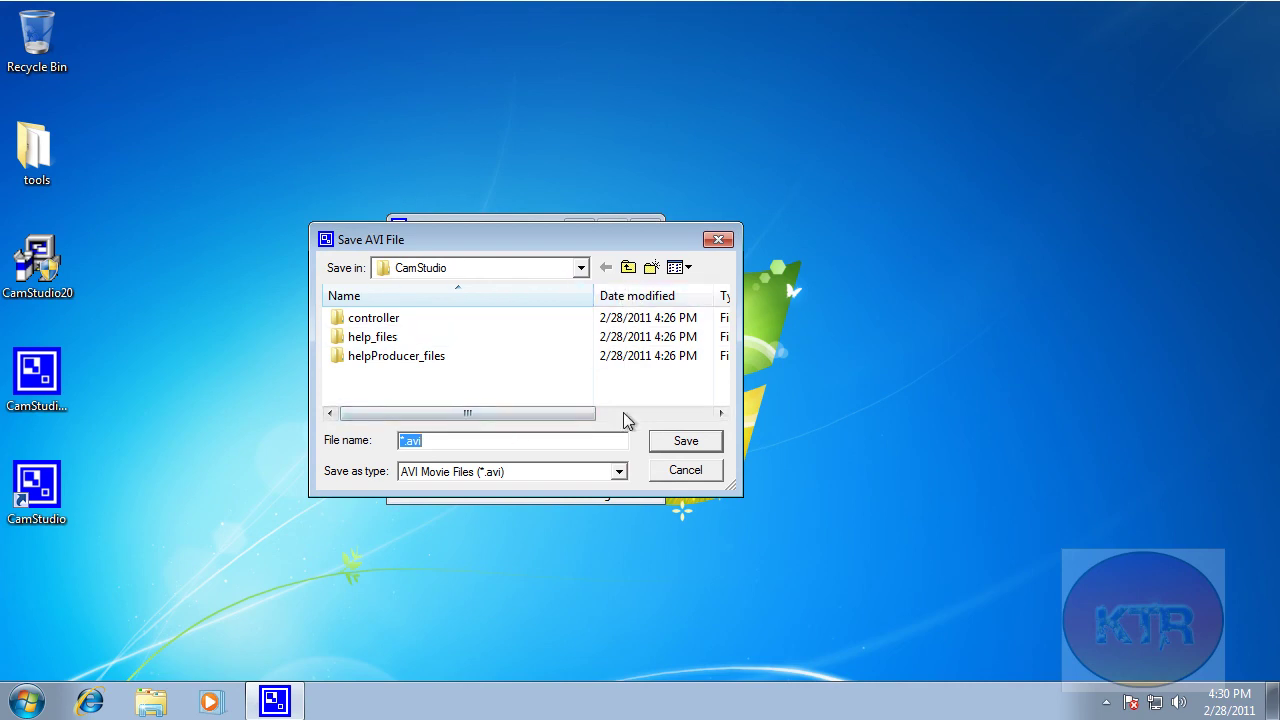
# Step: Save the recording to the Desktop with the file name 'test'
pyautogui.click(580, 268)
pyautogui.click(425, 286)
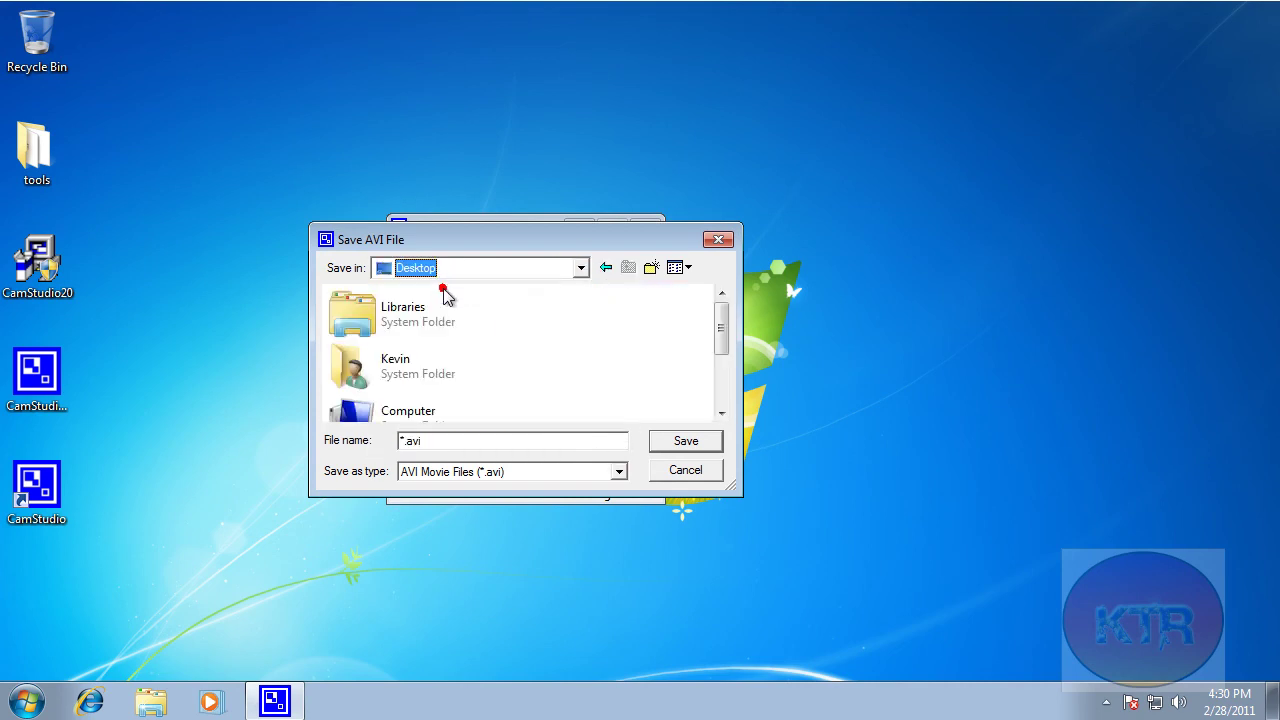
pyautogui.click(527, 440)
pyautogui.write('test')
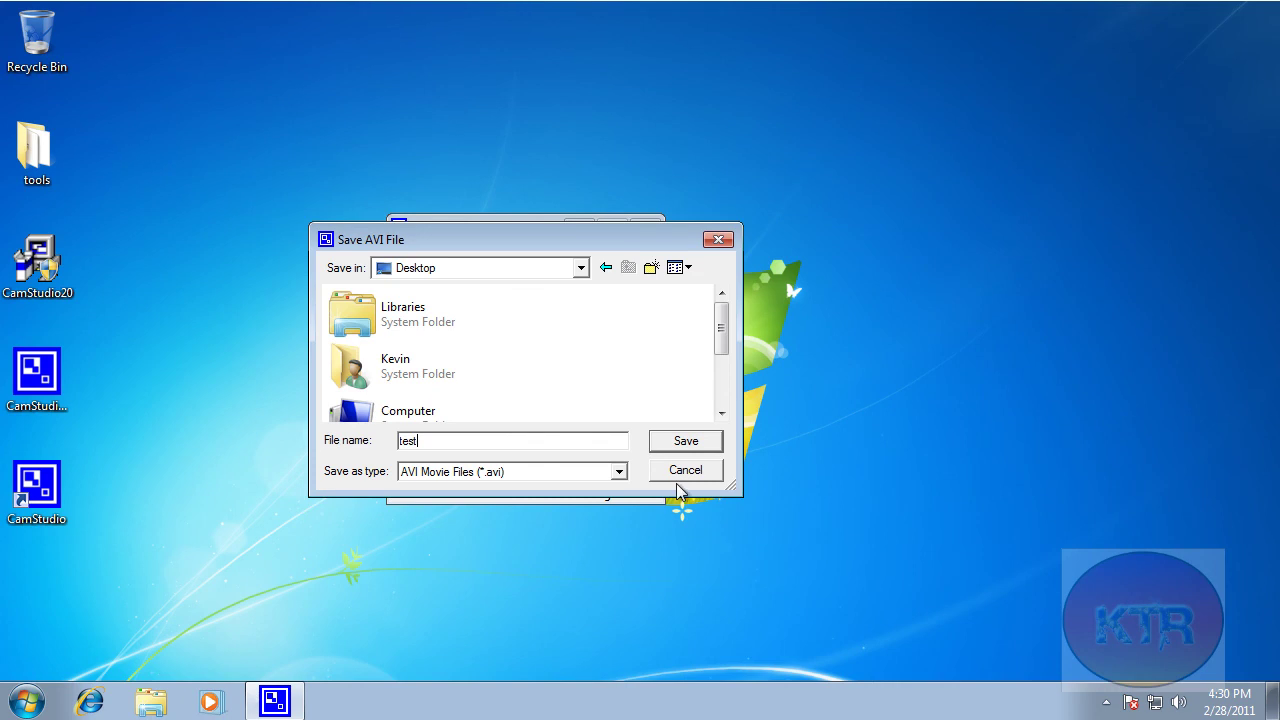
pyautogui.click(686, 443)
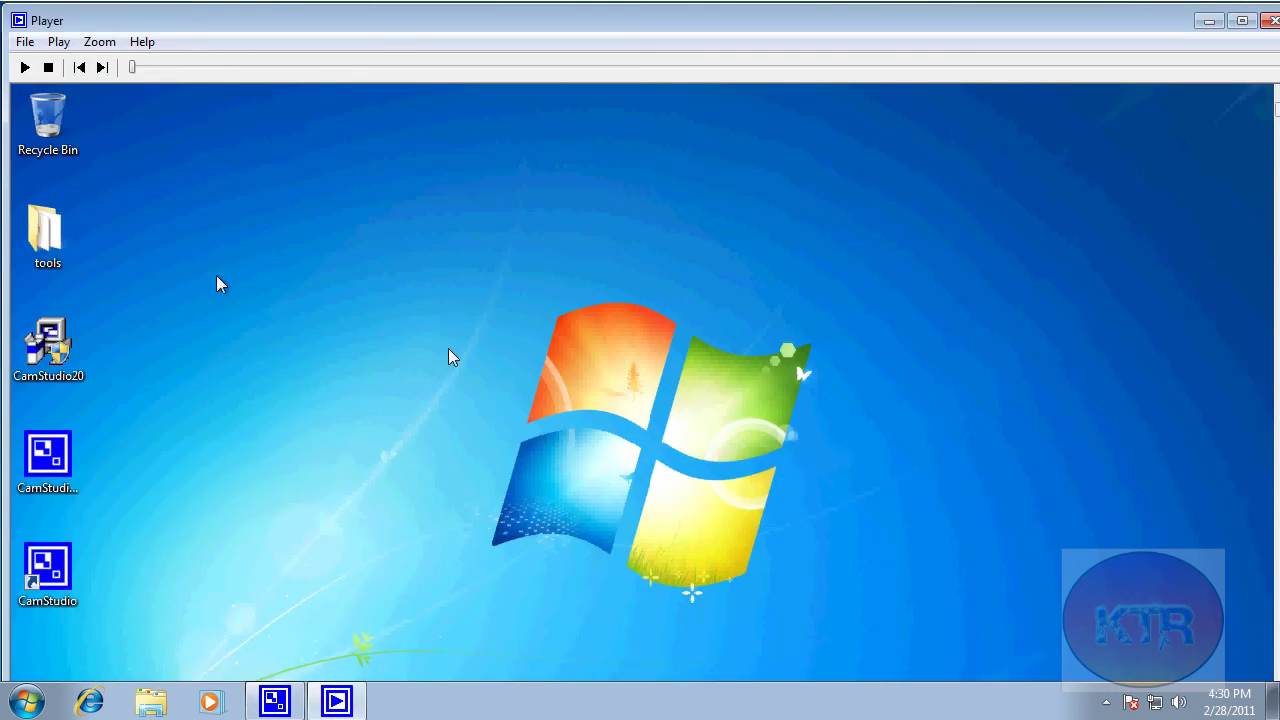
# Step: Play the test recording to the end in CamStudio Player, then close the Player
pyautogui.click(25, 67)
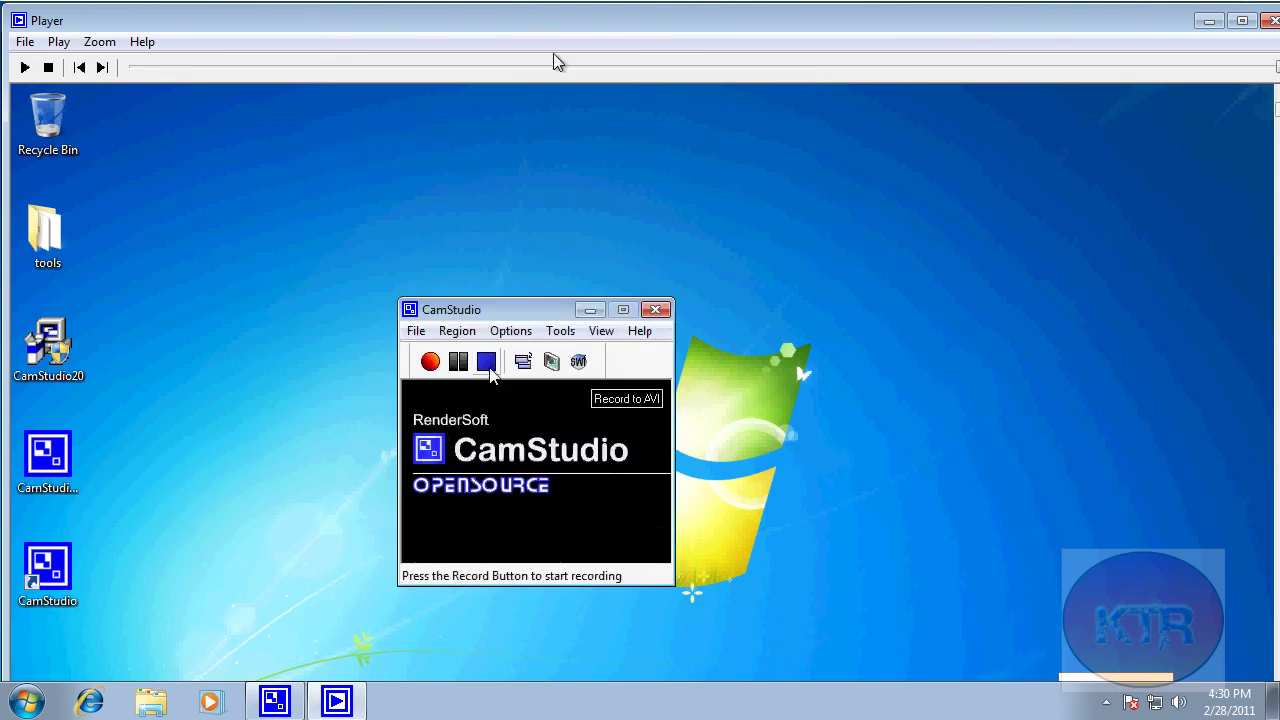
pyautogui.click(1268, 20)
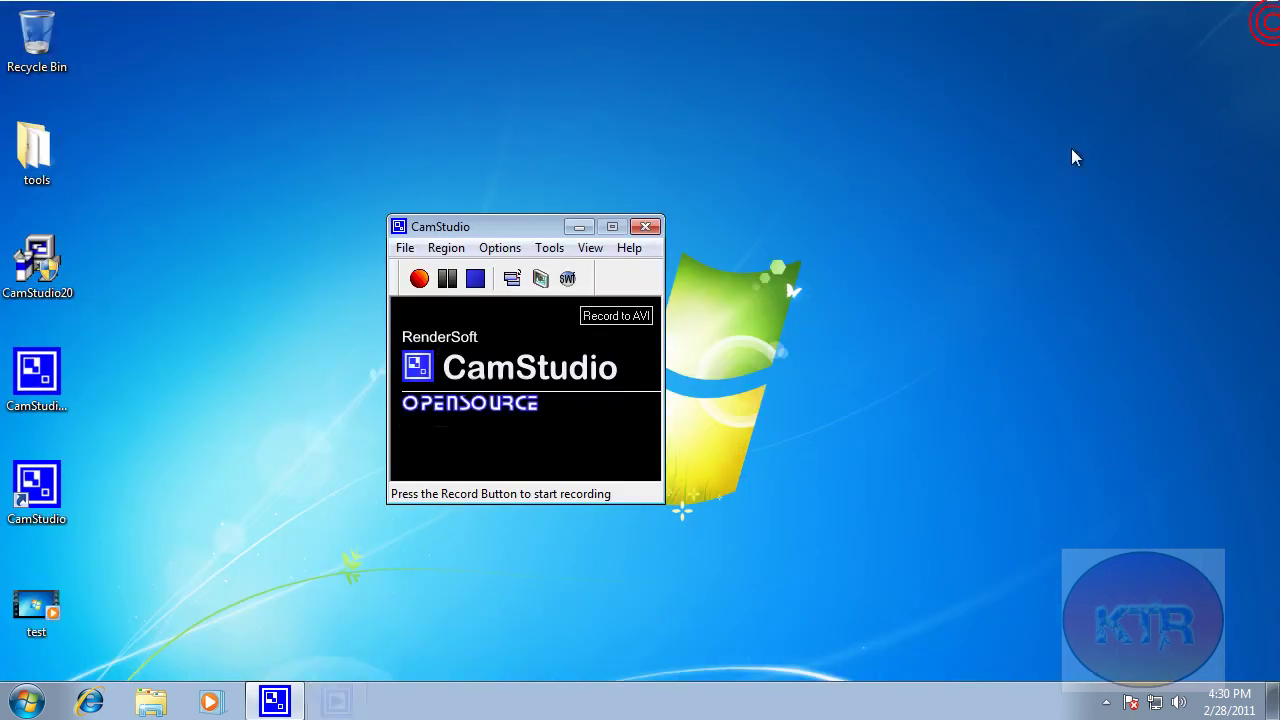
# Step: Close CamStudio, move the test video icon beside the Recycle Bin, and deselect it
pyautogui.click(646, 228)
pyautogui.moveTo(20, 595)
pyautogui.mouseDown()
pyautogui.moveTo(122, 575)
pyautogui.moveTo(110, 45)
pyautogui.mouseUp()
pyautogui.moveTo(166, 106); pyautogui.dragTo(72, 10)
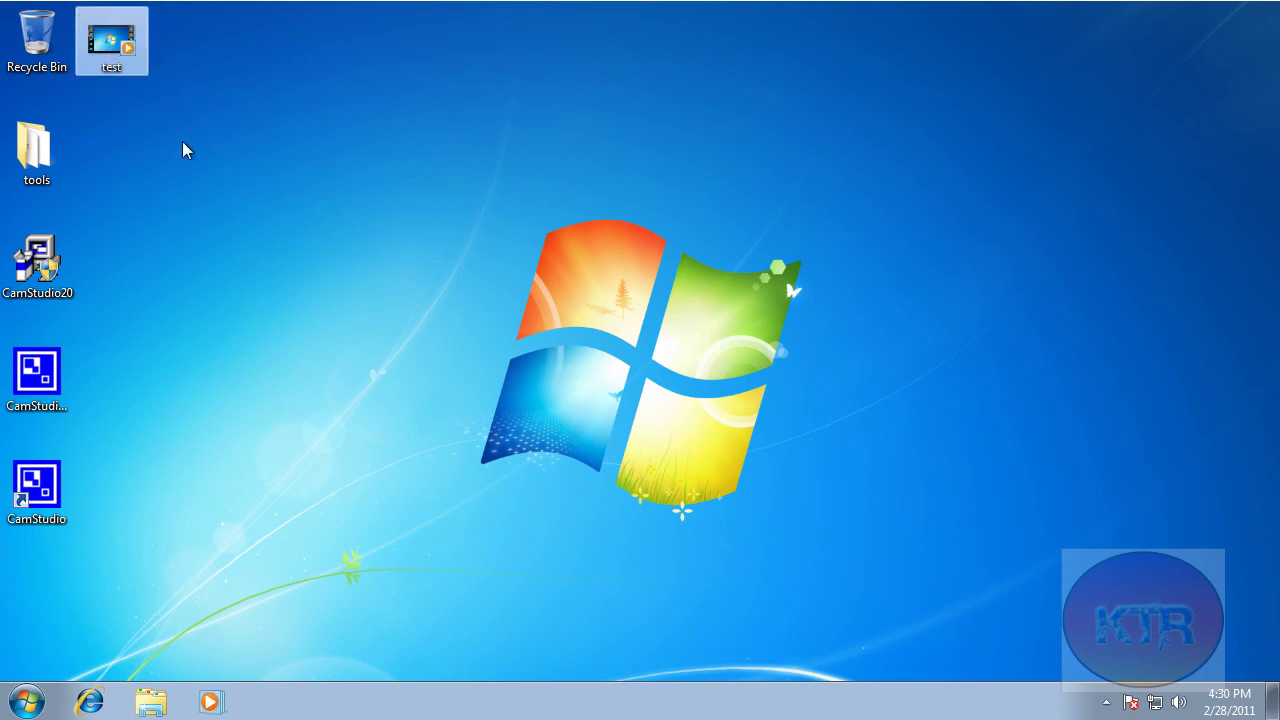
pyautogui.moveTo(160, 70); pyautogui.dragTo(80, 10)
pyautogui.moveTo(437, 208); pyautogui.dragTo(878, 570)
pyautogui.moveTo(768, 481); pyautogui.dragTo(412, 190)
pyautogui.moveTo(414, 130); pyautogui.dragTo(860, 569)
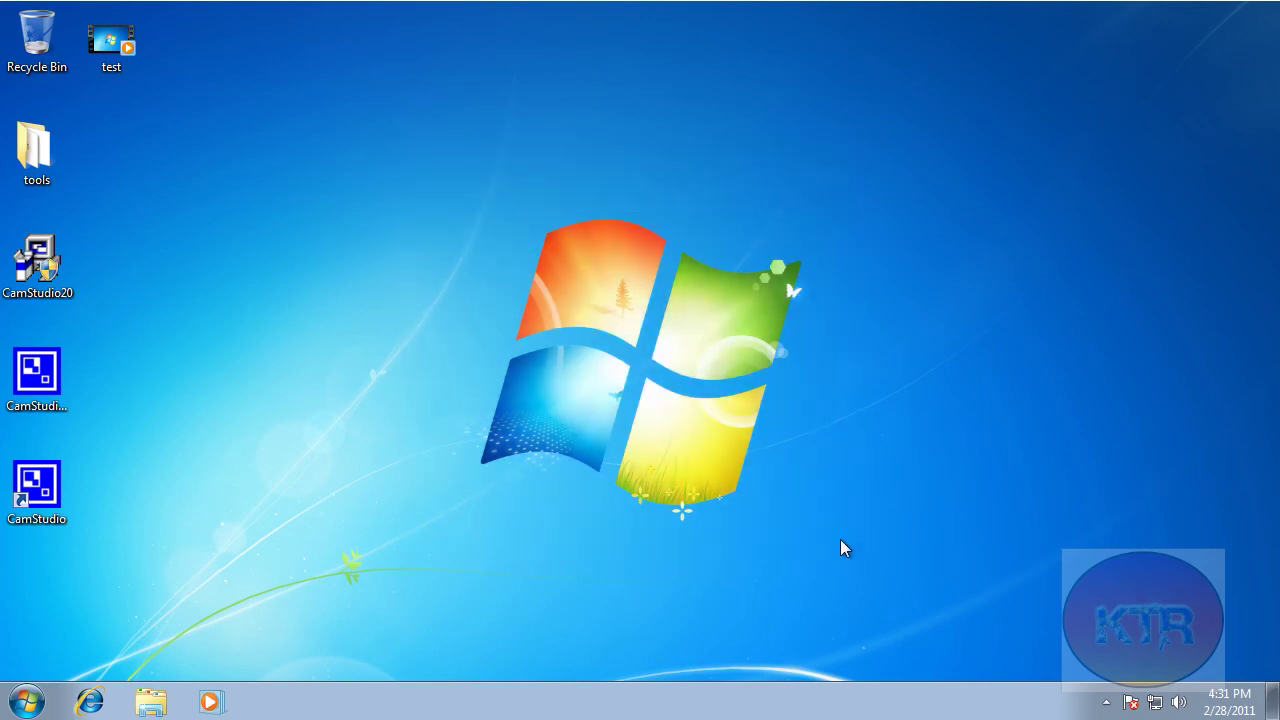